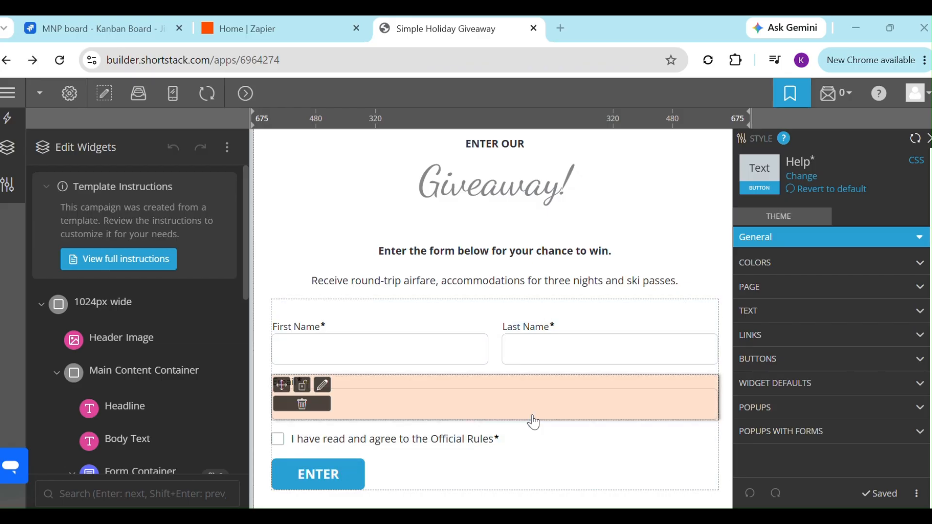
# Open the Form Container widget's integration settings and start a new Webhook profile.
pyautogui.scroll(5, 609, 313)
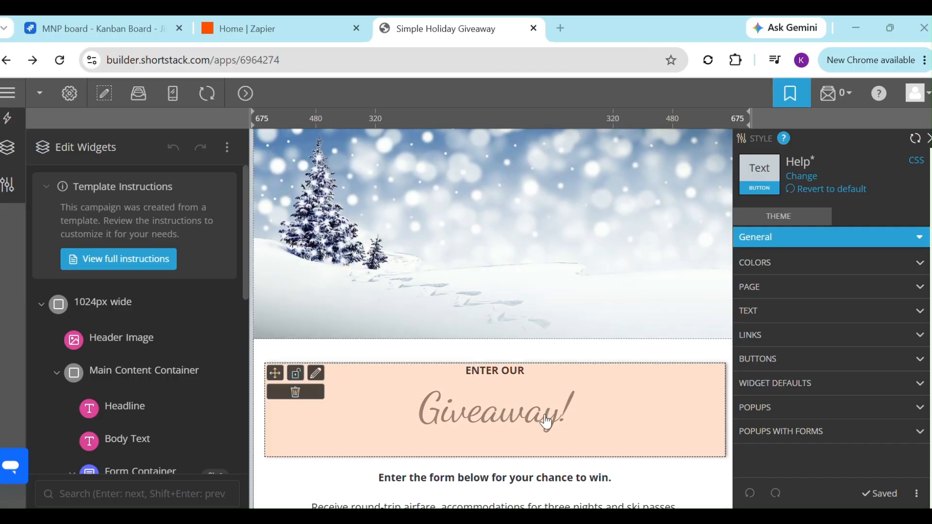
pyautogui.scroll(-2, 576, 410)
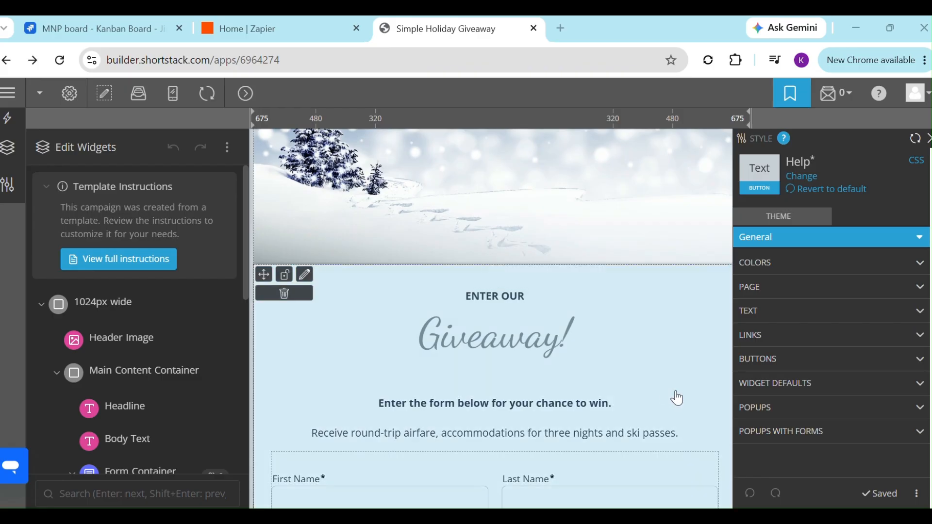
pyautogui.scroll(-6, 570, 437)
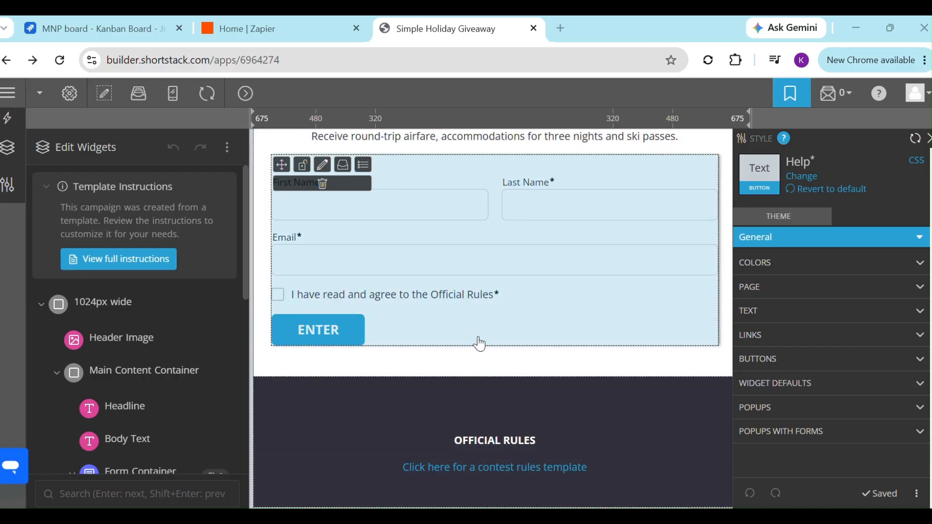
pyautogui.scroll(3, 478, 344)
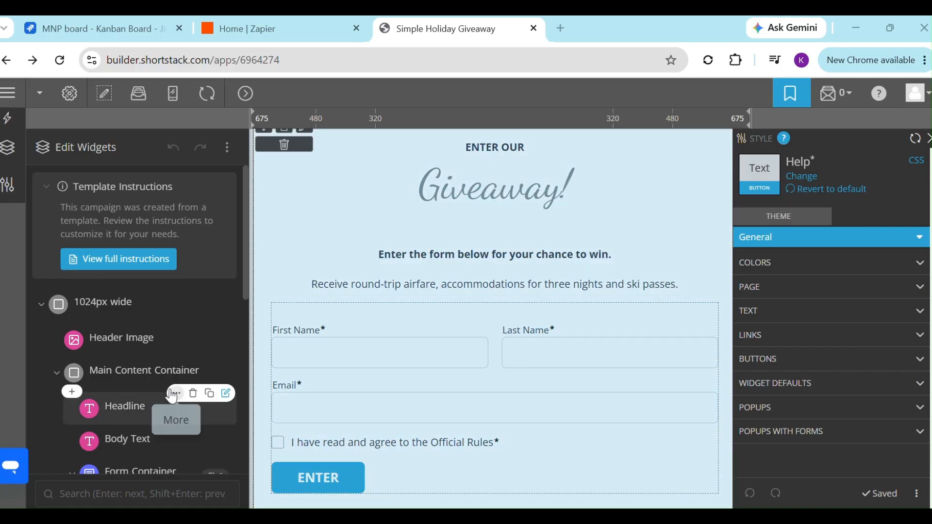
pyautogui.scroll(-3, 183, 359)
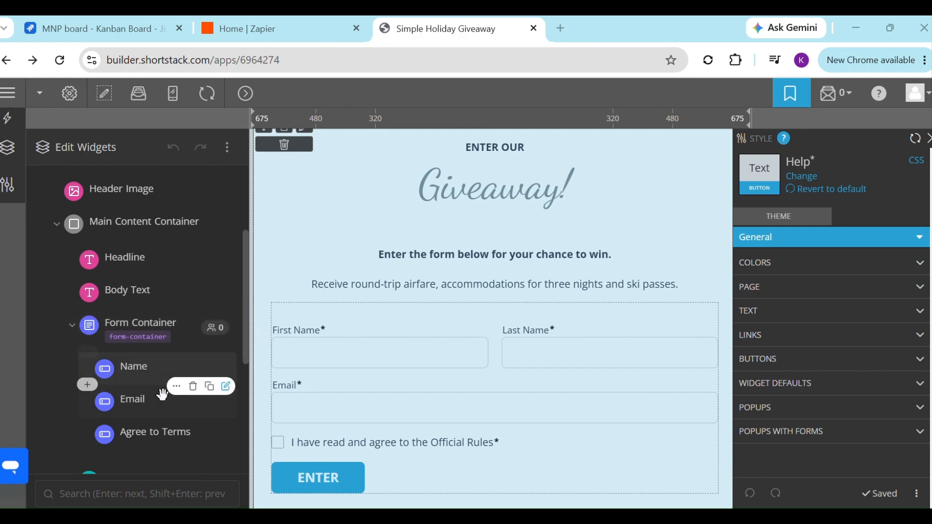
pyautogui.scroll(-3, 183, 439)
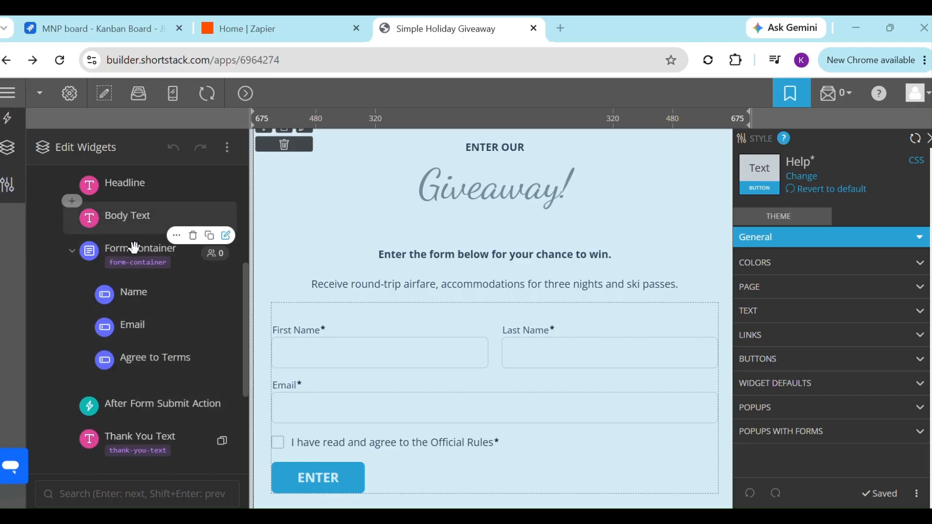
pyautogui.click(227, 236)
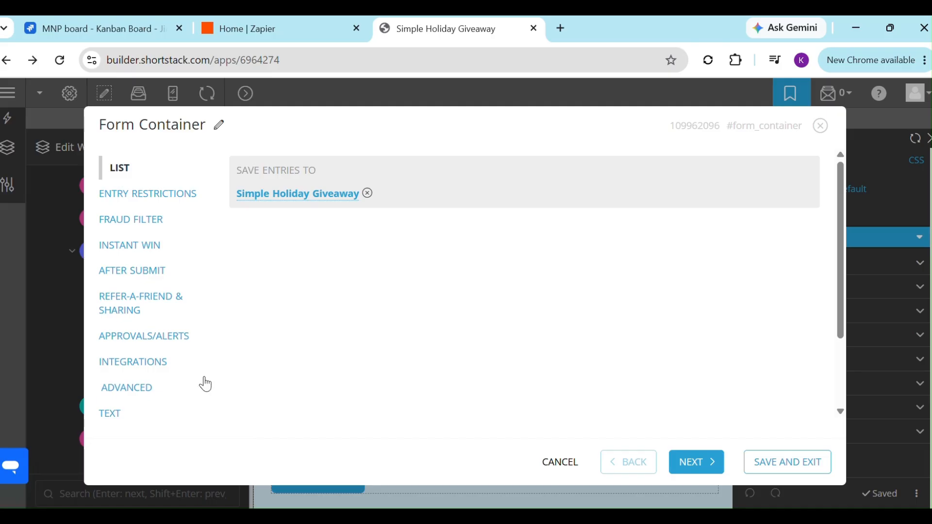
pyautogui.click(177, 368)
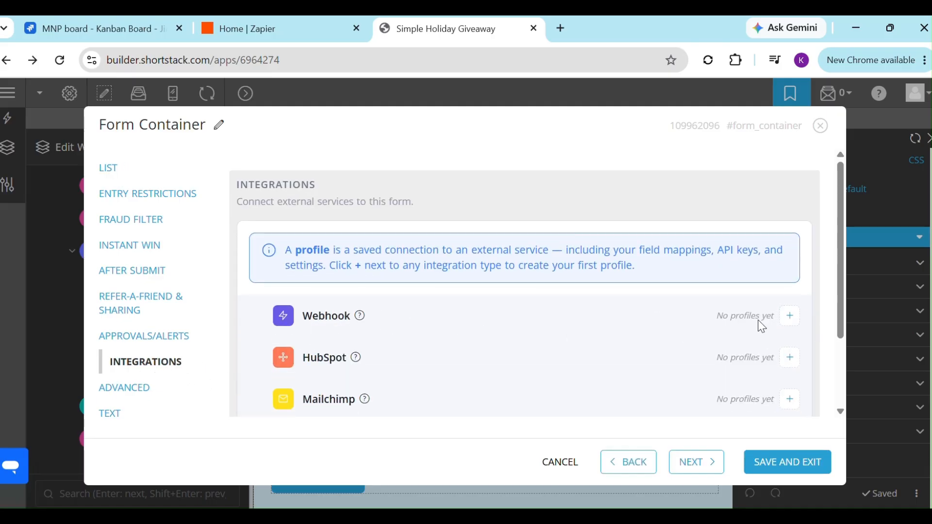
pyautogui.click(790, 317)
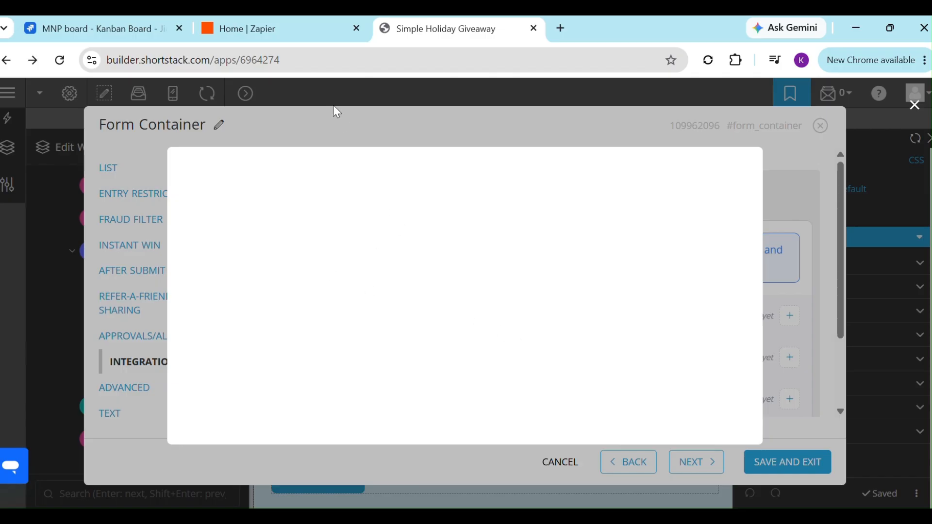
# Switch to Zapier and create a new Zap from scratch with Webhooks as its trigger app.
pyautogui.click(243, 29)
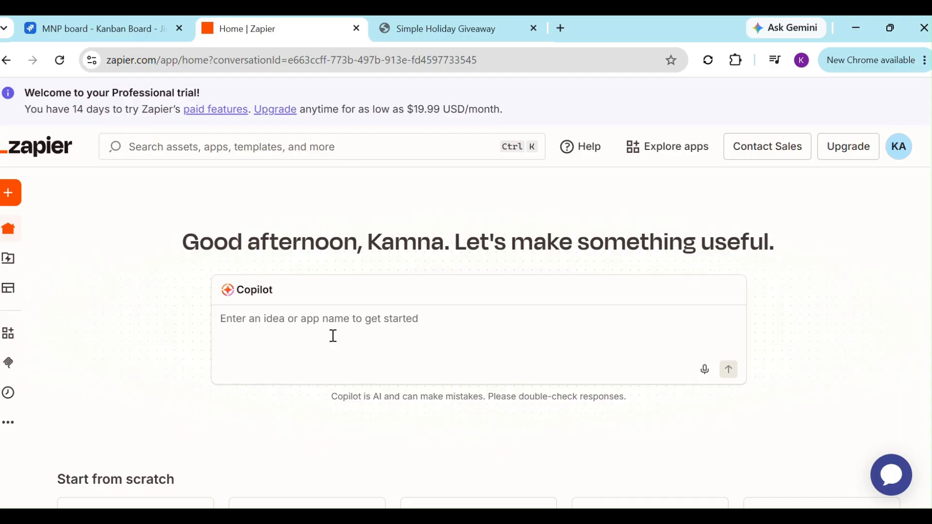
pyautogui.moveTo(2, 298)
pyautogui.scroll(-2, 637, 344)
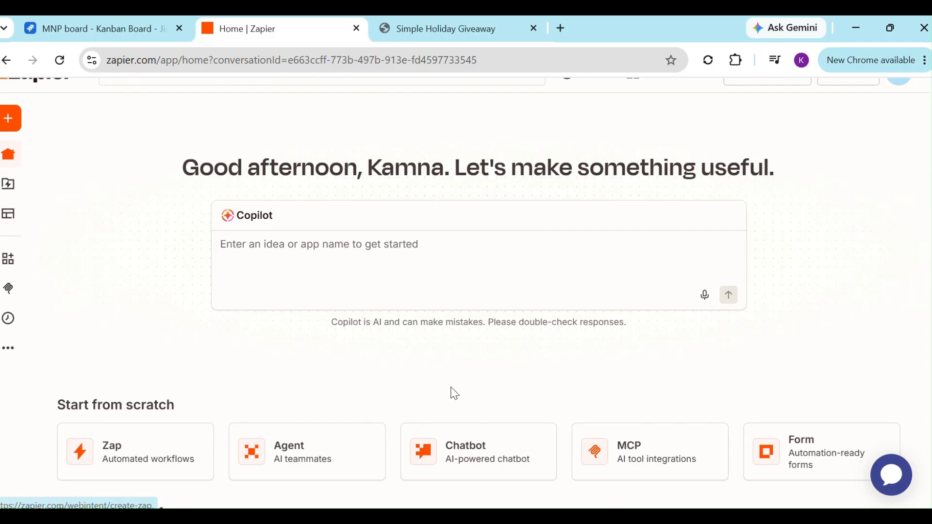
pyautogui.click(165, 445)
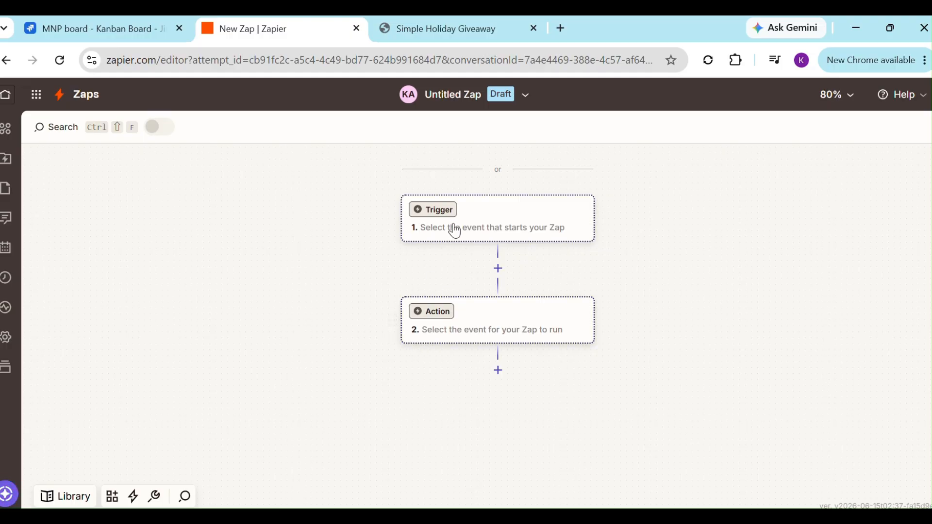
pyautogui.click(443, 213)
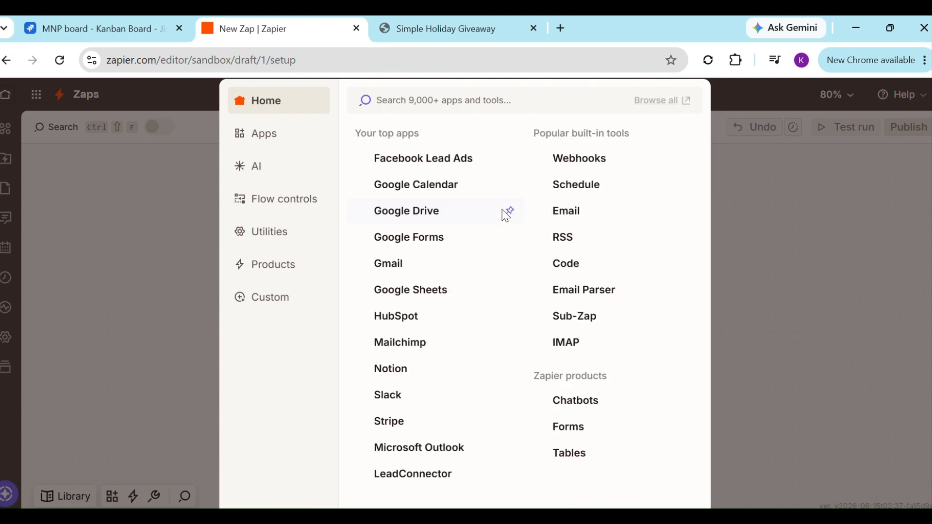
pyautogui.click(571, 162)
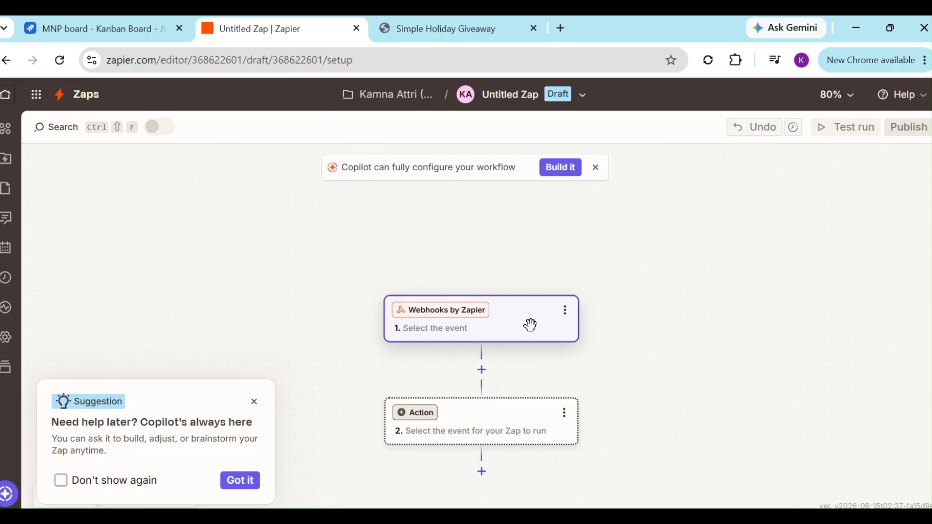
# Set the trigger event of the Webhooks by Zapier step to Catch Hook, dismissing the Copilot suggestion.
pyautogui.click(566, 317)
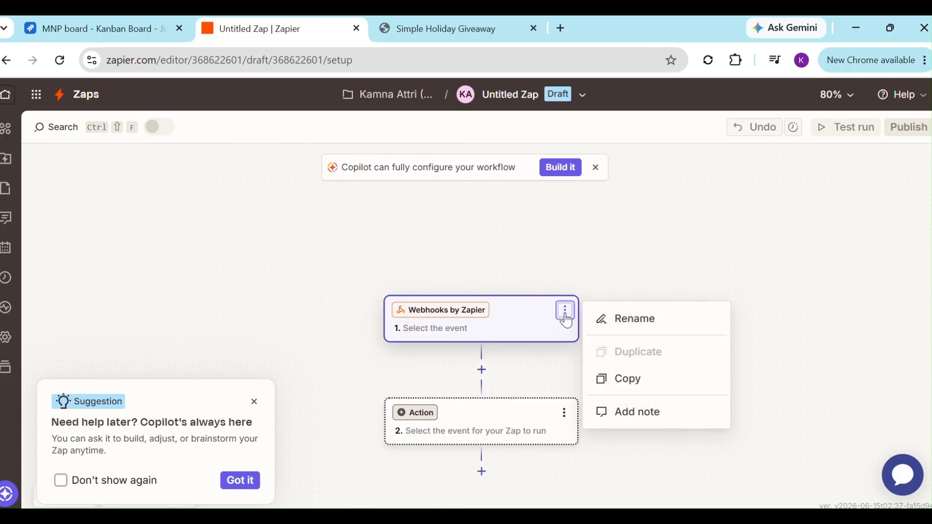
pyautogui.click(495, 315)
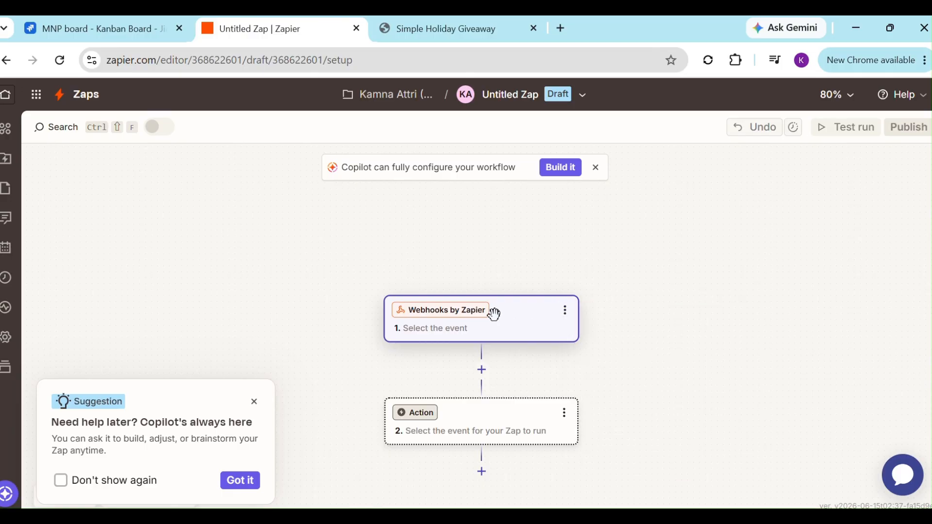
pyautogui.click(518, 324)
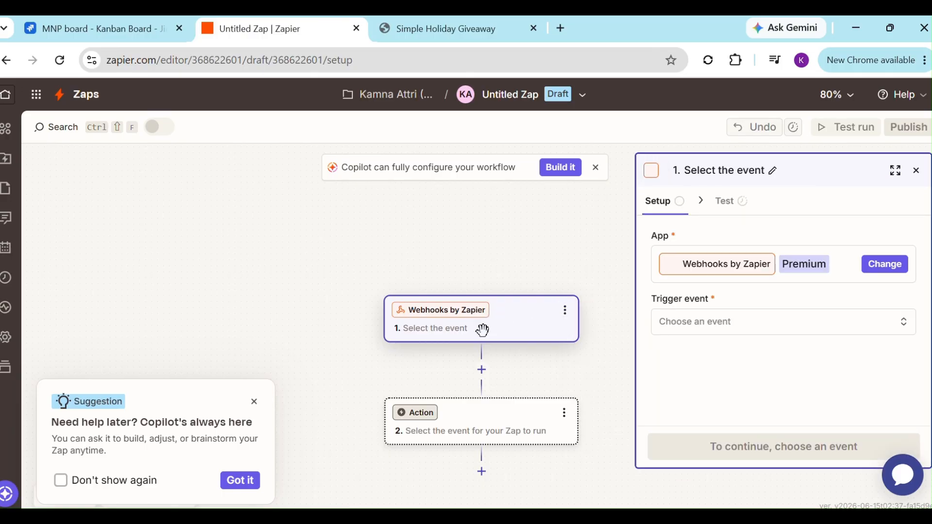
pyautogui.click(253, 404)
pyautogui.click(801, 323)
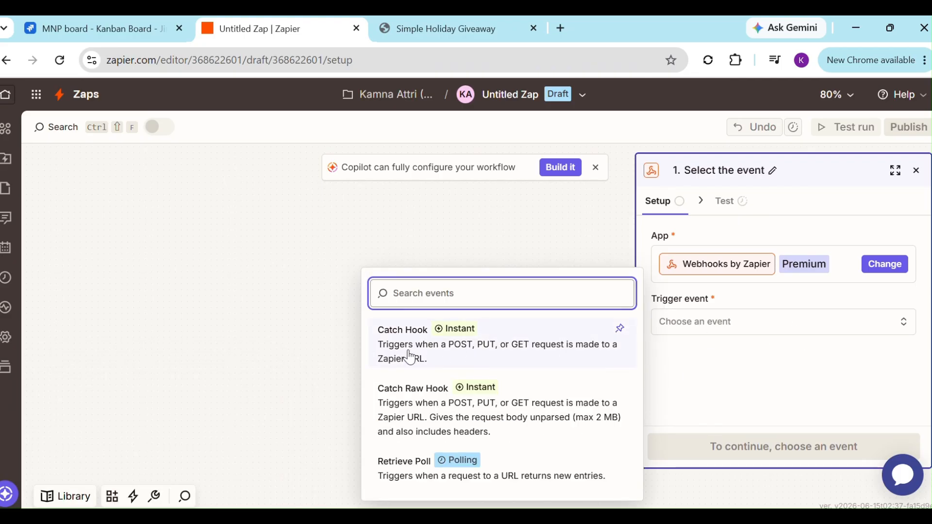
pyautogui.click(544, 348)
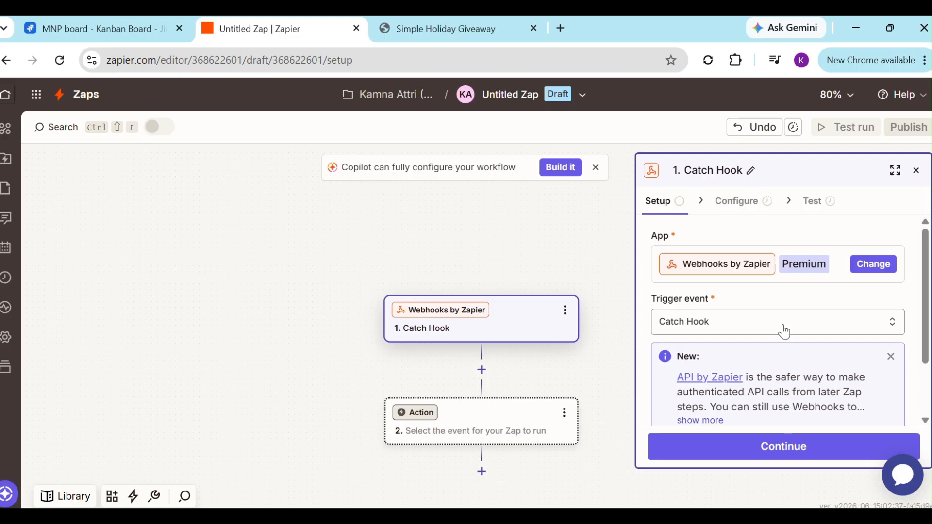
# Finish the Catch Hook setup with no child key and copy the Zap's webhook URL.
pyautogui.click(796, 458)
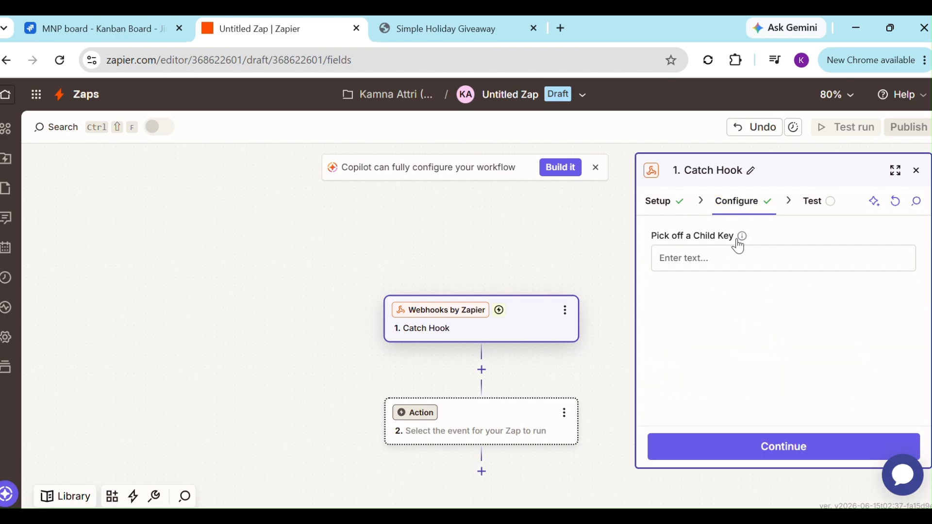
pyautogui.click(777, 446)
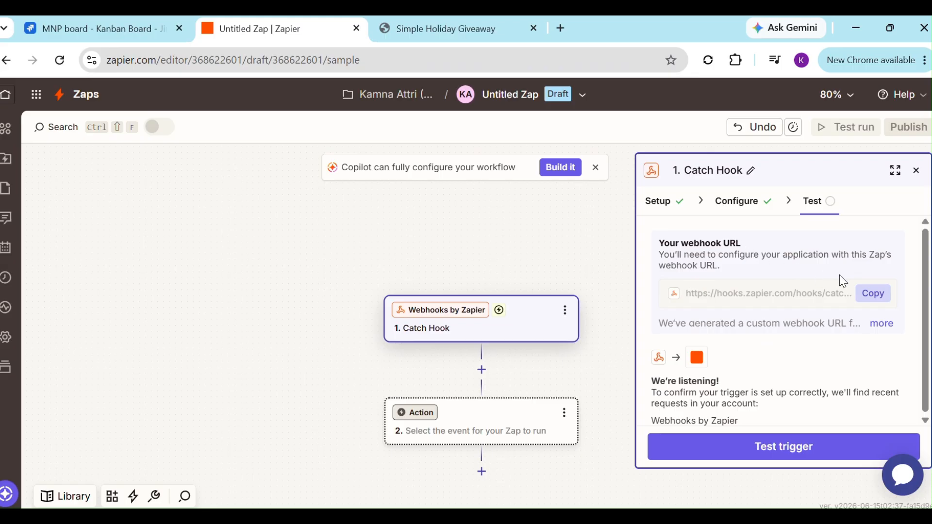
pyautogui.click(873, 297)
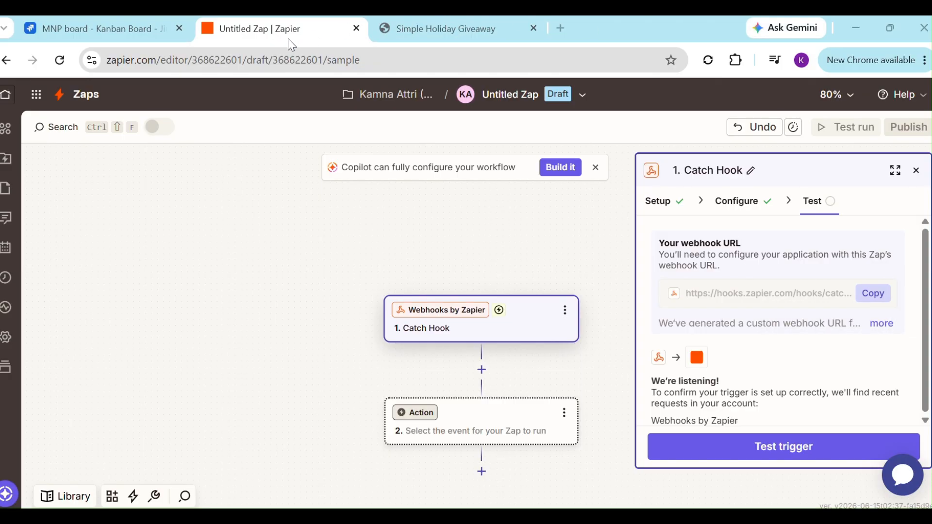
# Switch back to ShortStack, paste the copied Zapier webhook URL into the webhook profile and name the profile Giveaway.
pyautogui.moveTo(289, 40); pyautogui.dragTo(432, 37)
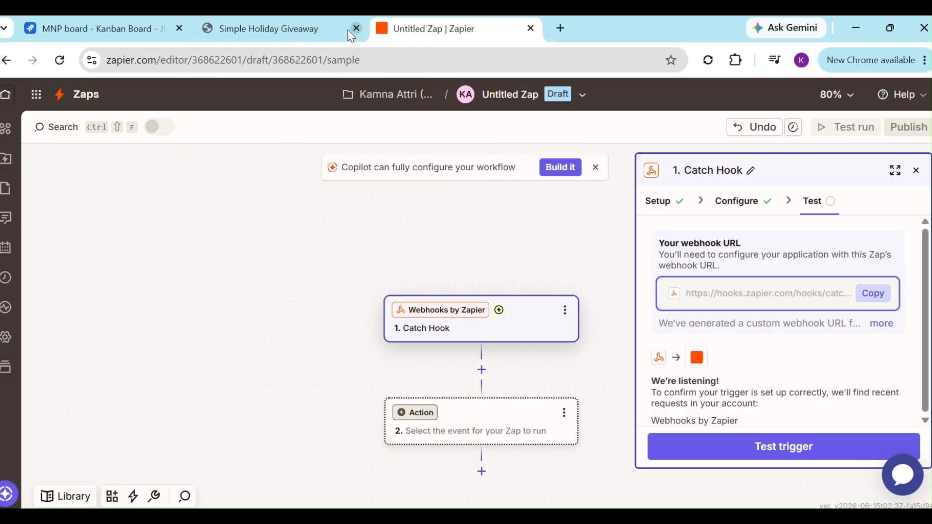
pyautogui.click(292, 34)
pyautogui.click(301, 367)
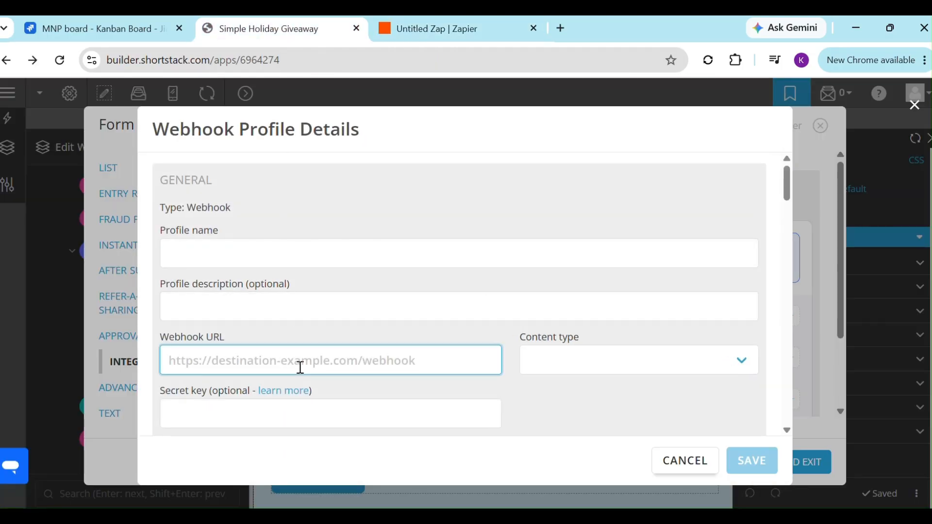
pyautogui.hotkey('ctrl', 'v')
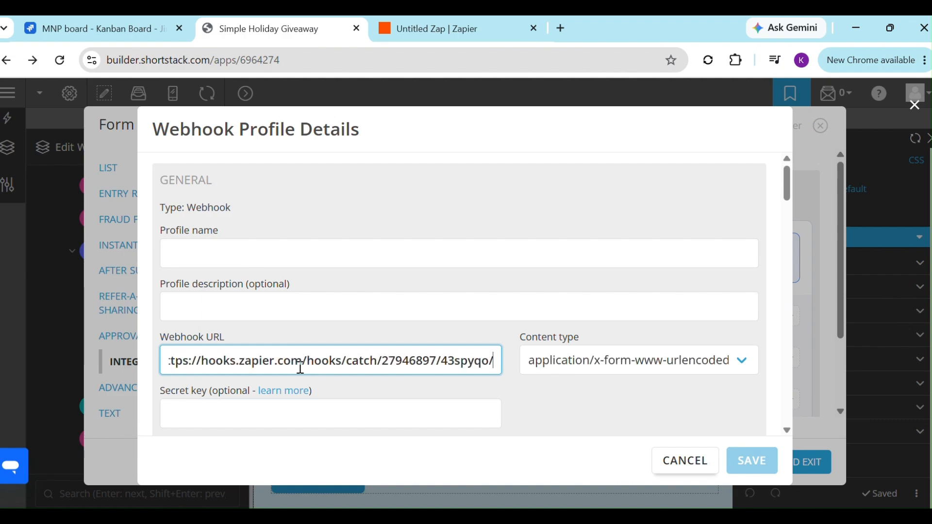
pyautogui.click(692, 394)
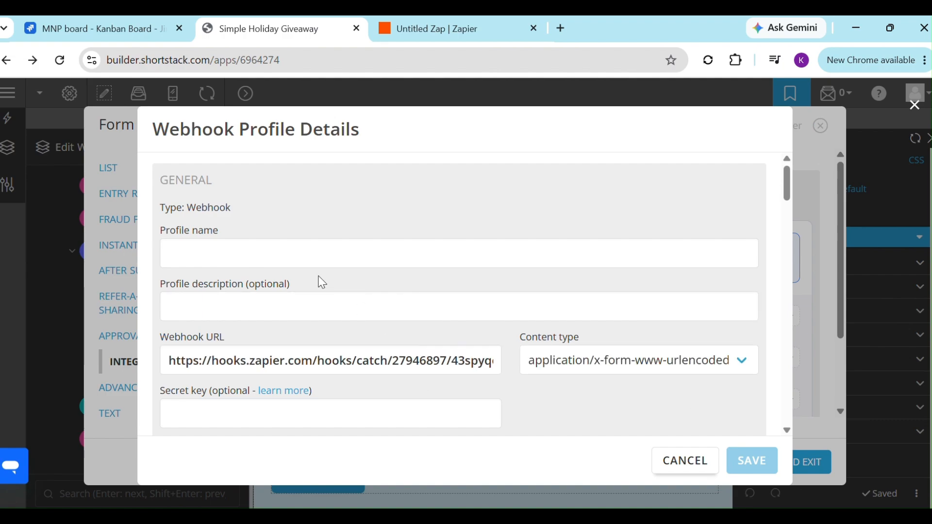
pyautogui.click(331, 255)
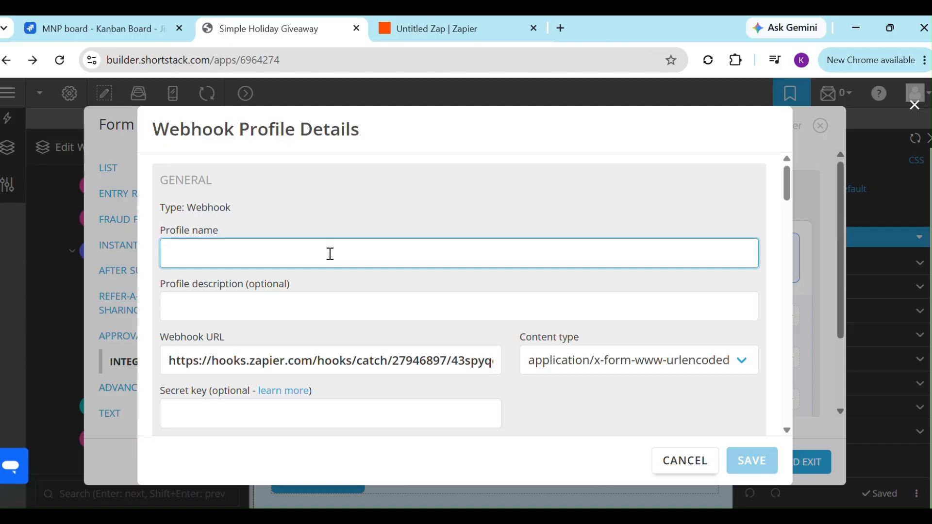
pyautogui.write('Giveaway')
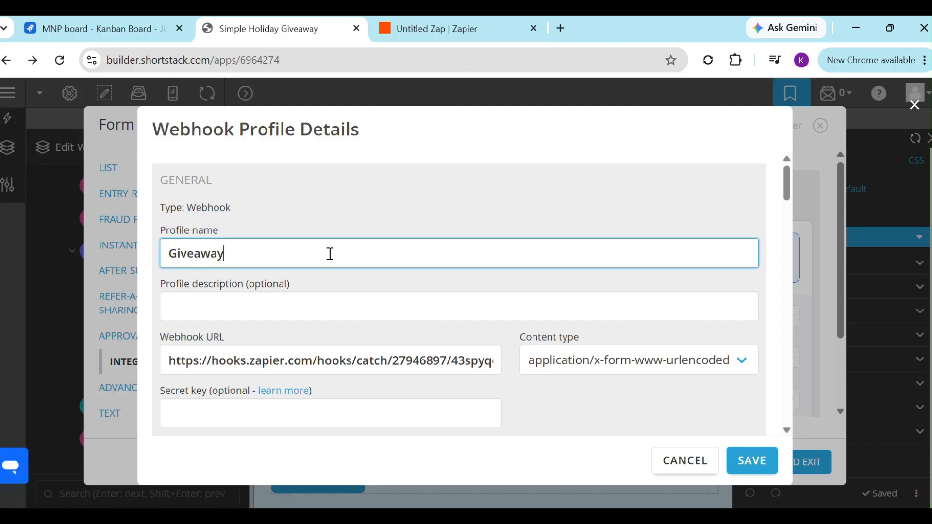
# Review the webhook profile's field mappings from Entry ID through Test Entry.
pyautogui.scroll(-6, 331, 255)
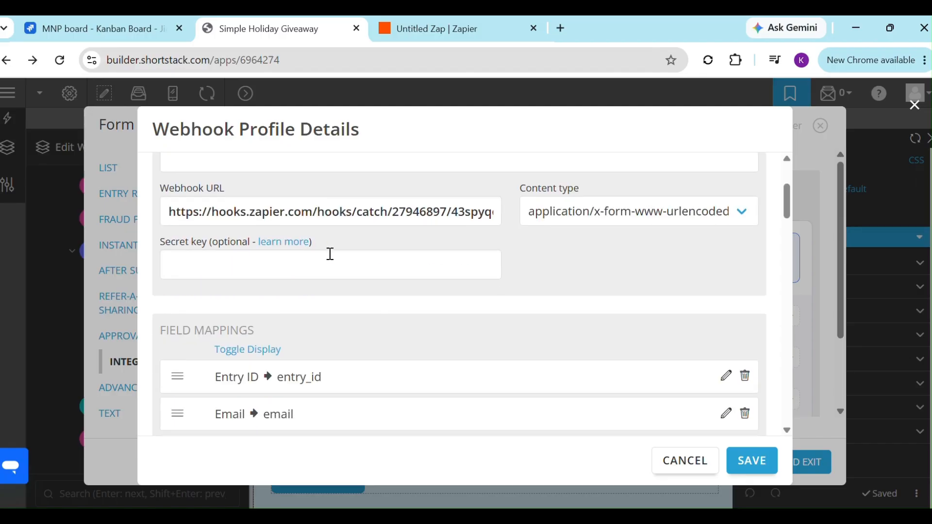
pyautogui.scroll(3, 329, 253)
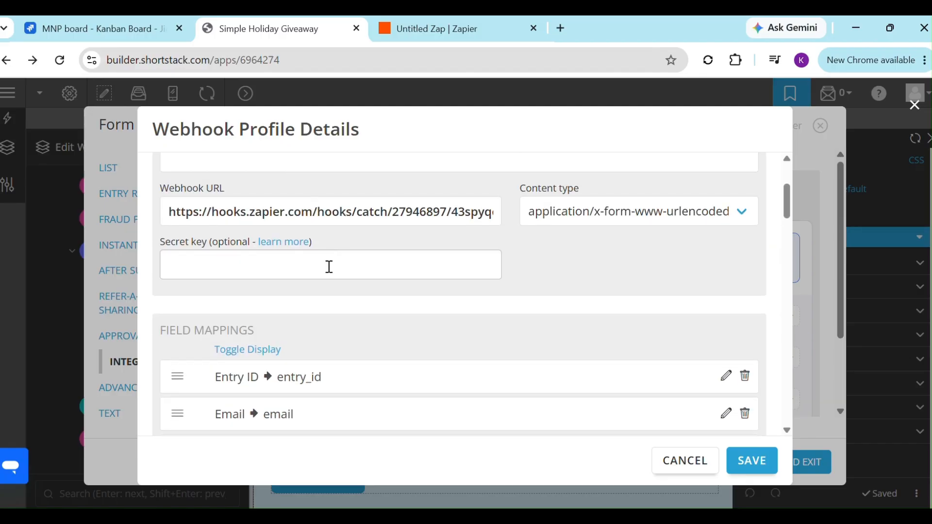
pyautogui.scroll(-3, 356, 347)
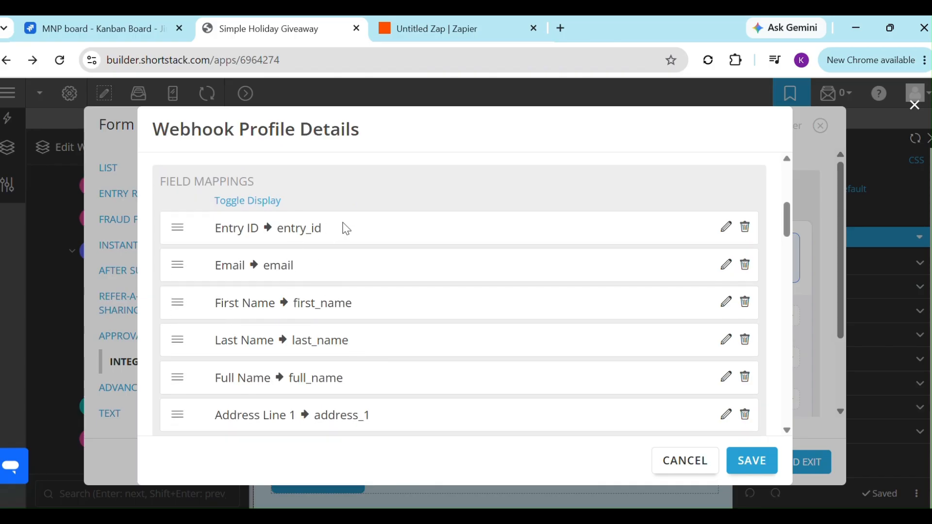
pyautogui.scroll(-2, 365, 313)
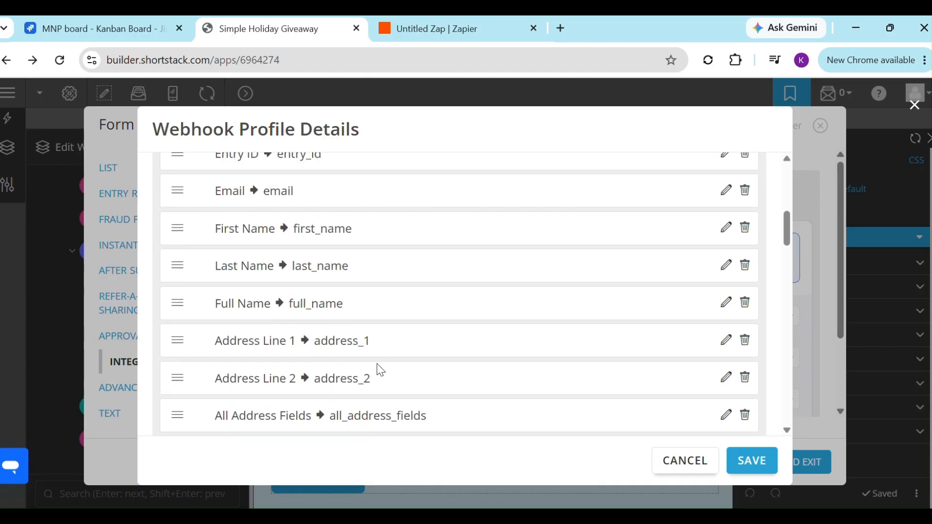
pyautogui.scroll(-4, 381, 370)
pyautogui.scroll(-2, 420, 316)
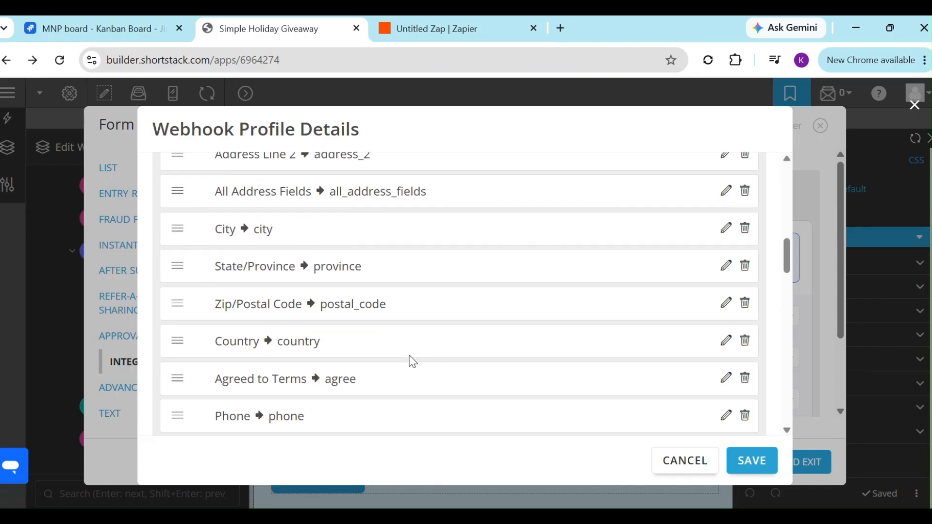
pyautogui.scroll(-12, 412, 361)
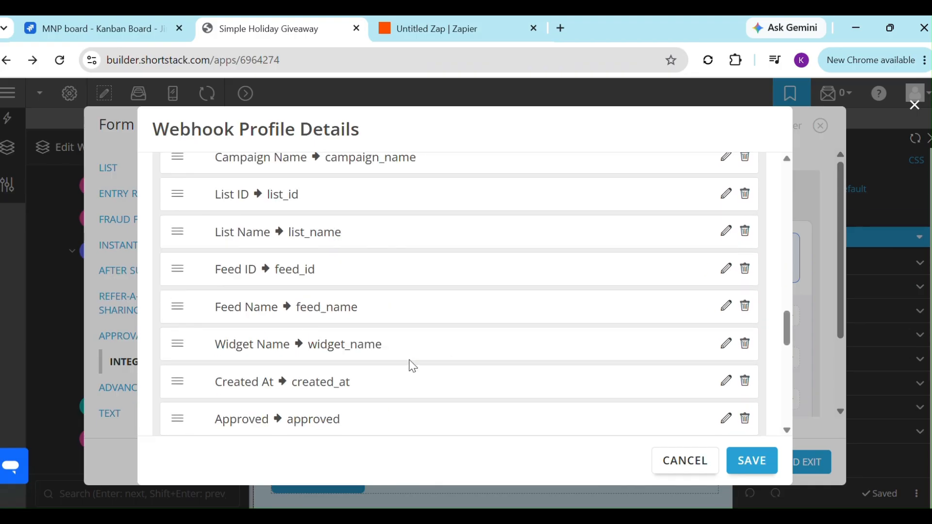
pyautogui.scroll(-9, 413, 366)
pyautogui.scroll(-4, 413, 366)
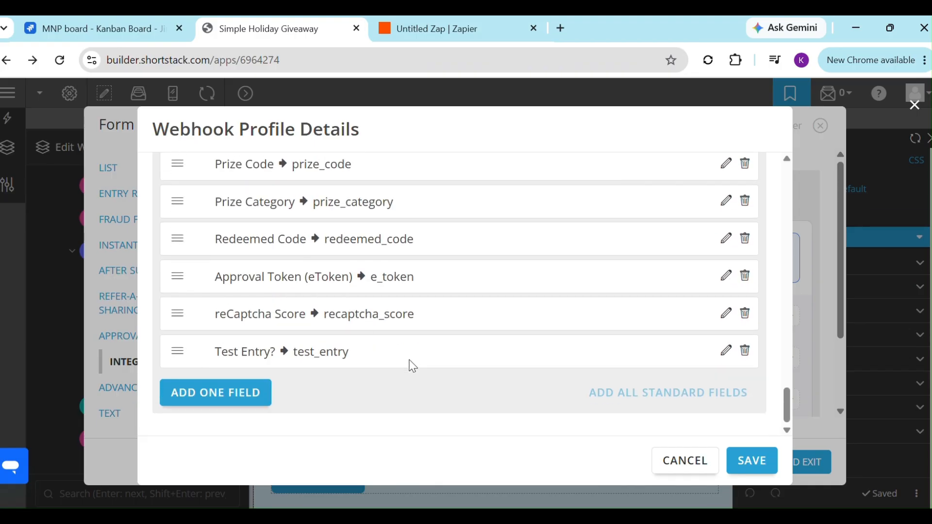
# Set the webhook profile's content type to application/json, save the profile, and save and exit the Form Container settings.
pyautogui.scroll(20, 413, 366)
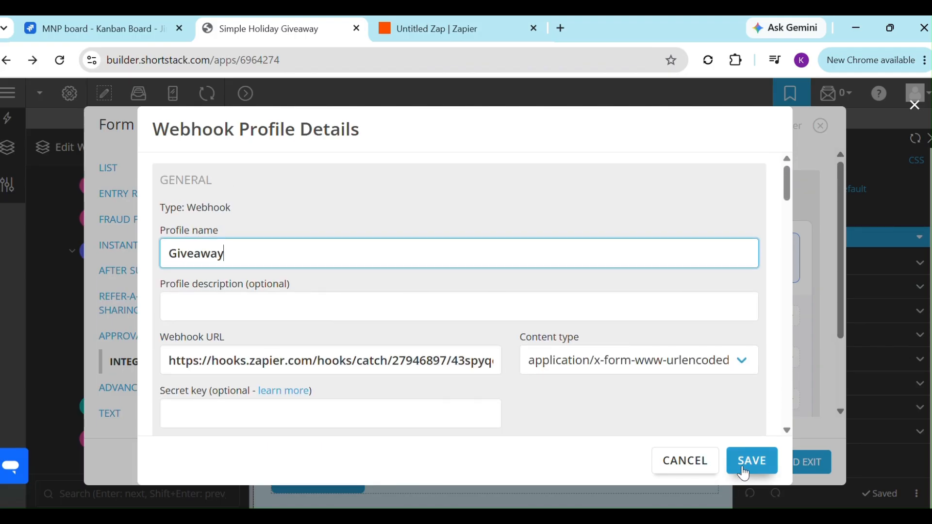
pyautogui.click(748, 471)
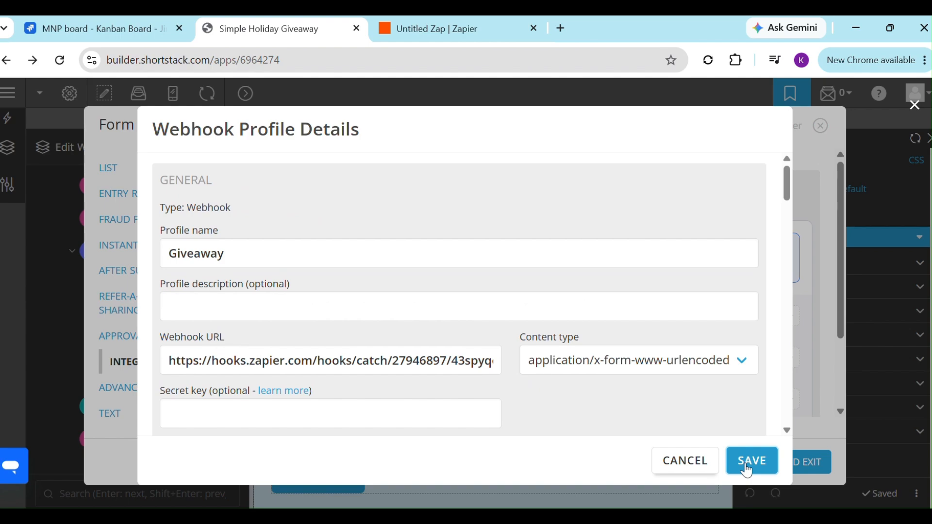
pyautogui.click(742, 362)
pyautogui.click(676, 406)
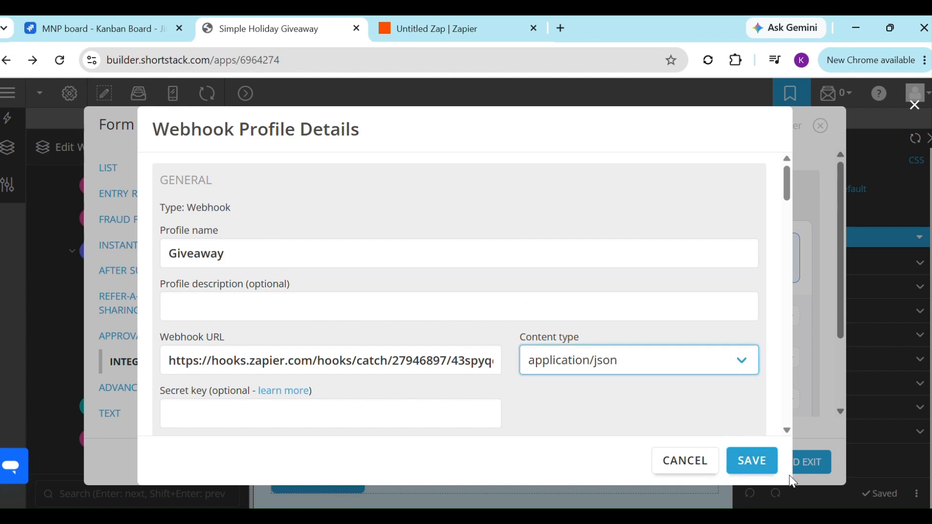
pyautogui.click(753, 462)
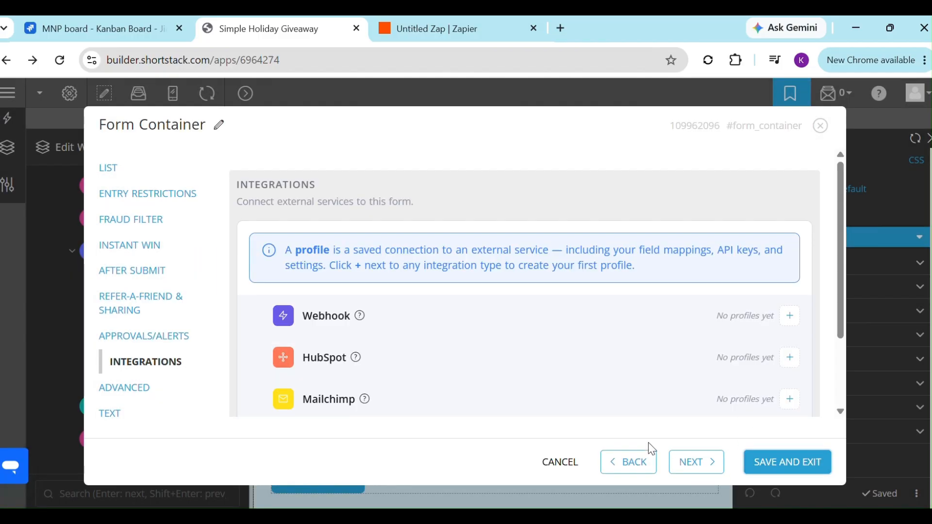
pyautogui.click(797, 462)
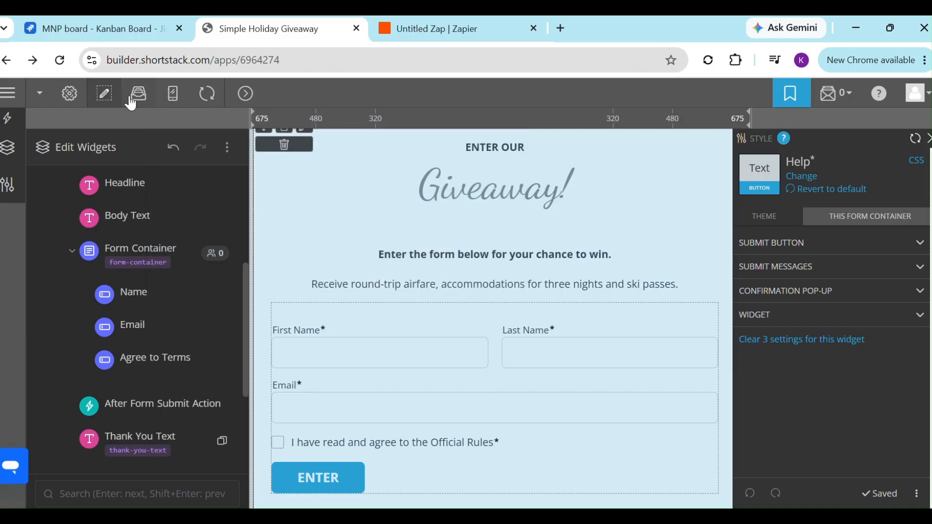
# Turn off widget editing and submit a test entry with first name, last name and email, agreeing to the Official Rules.
pyautogui.click(140, 102)
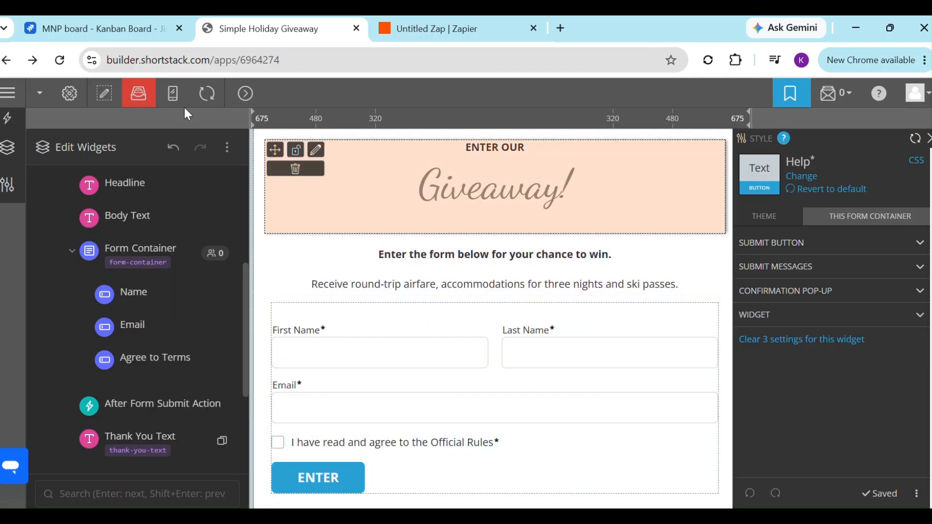
pyautogui.click(132, 95)
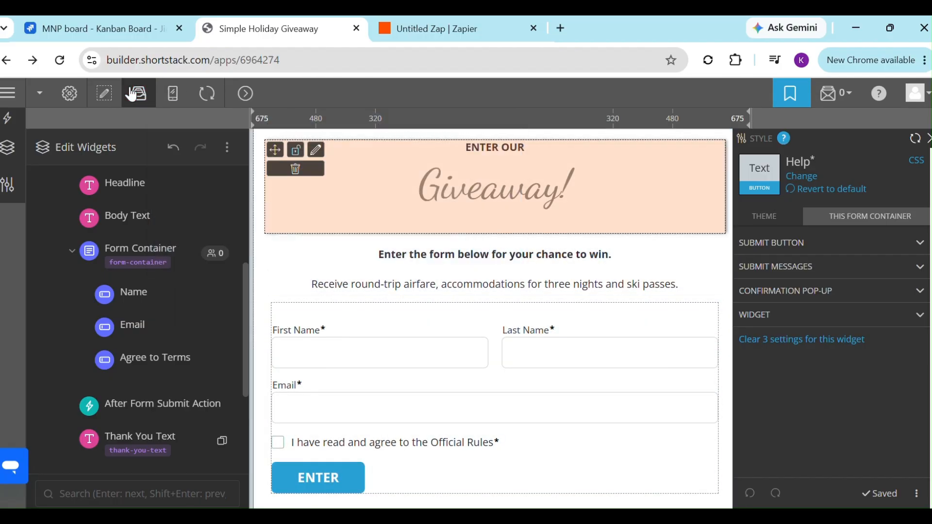
pyautogui.click(105, 98)
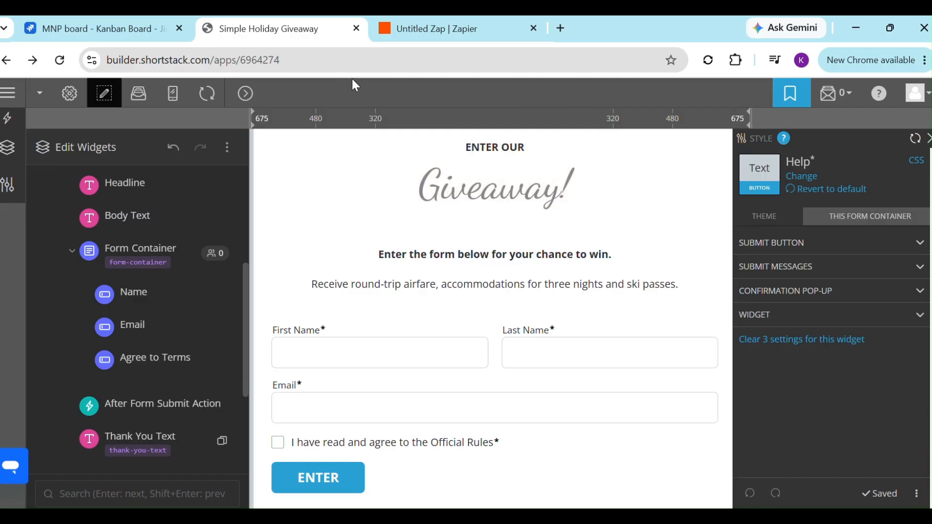
pyautogui.click(411, 356)
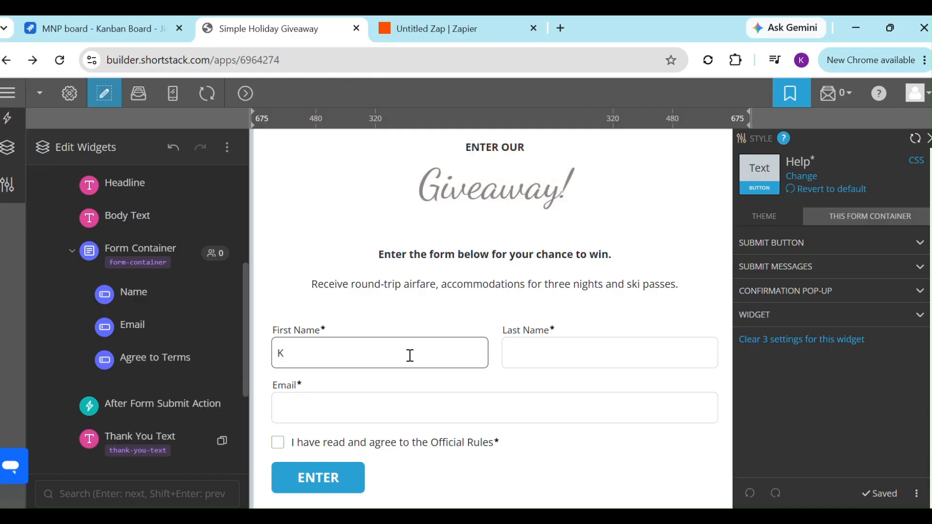
pyautogui.press('Tab')
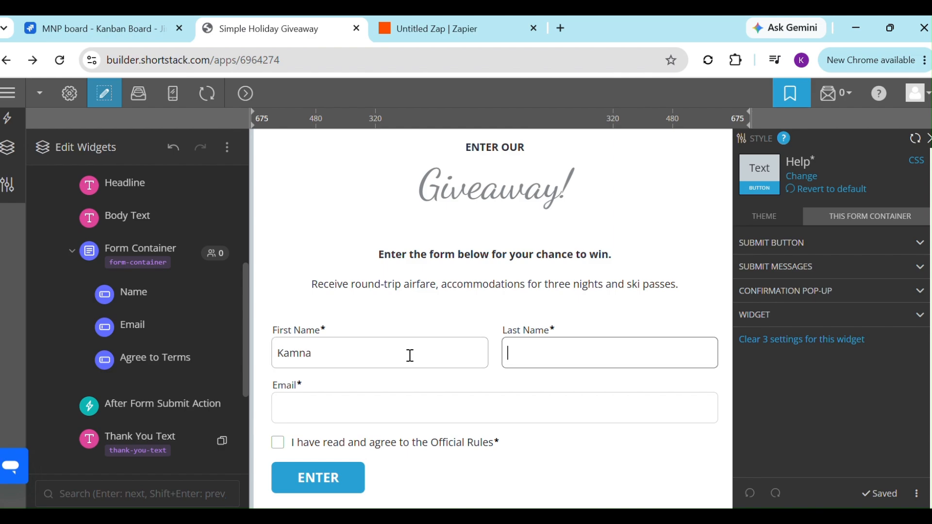
pyautogui.write('Attri')
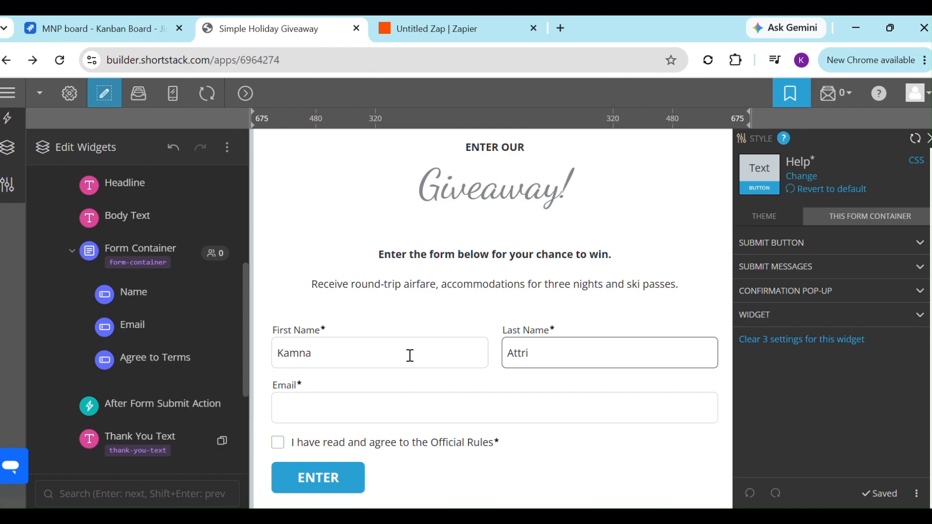
pyautogui.press('Tab')
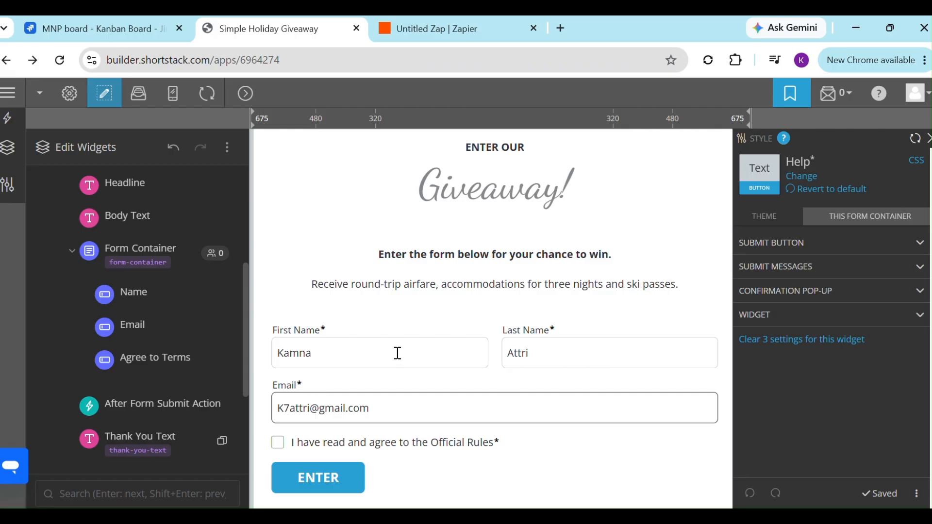
pyautogui.click(286, 444)
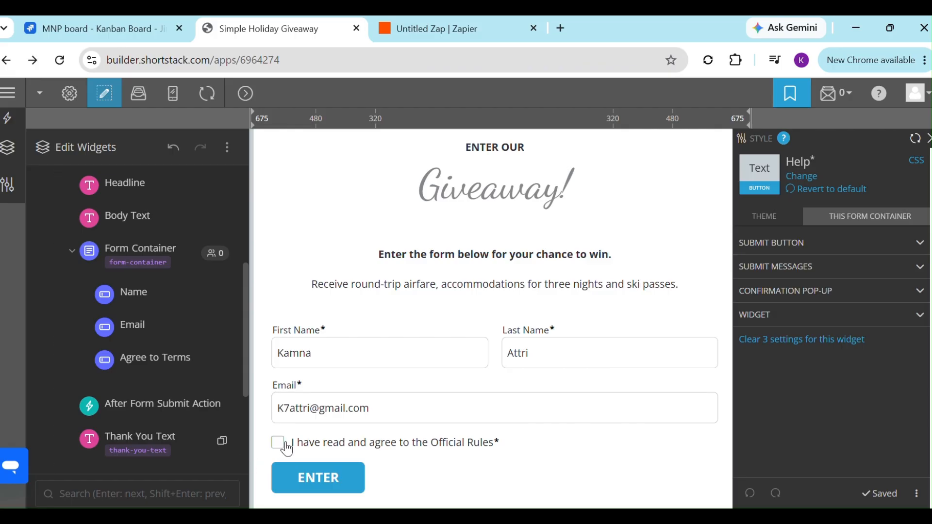
pyautogui.click(290, 480)
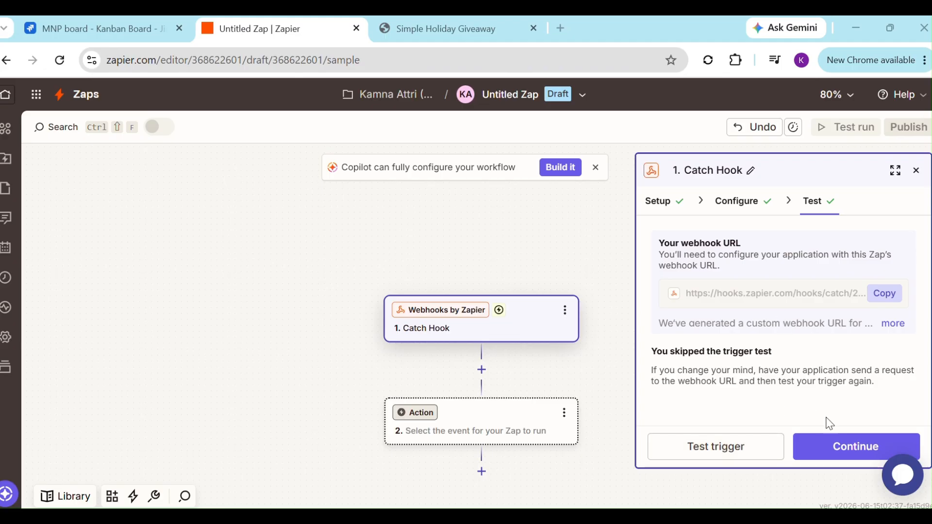
# In the Zapier editor, continue past the Catch Hook trigger and set the action to Jira Software Cloud with the Create Issue event.
pyautogui.click(855, 446)
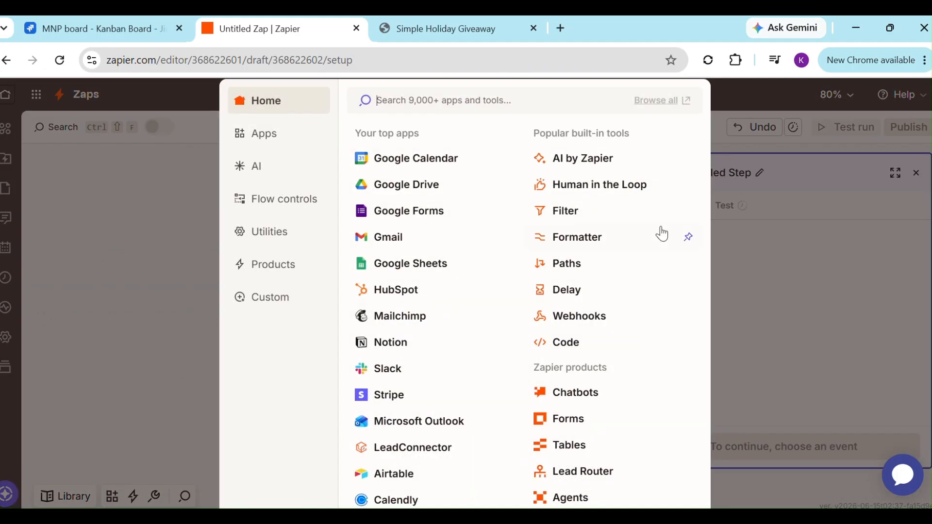
pyautogui.write('jira')
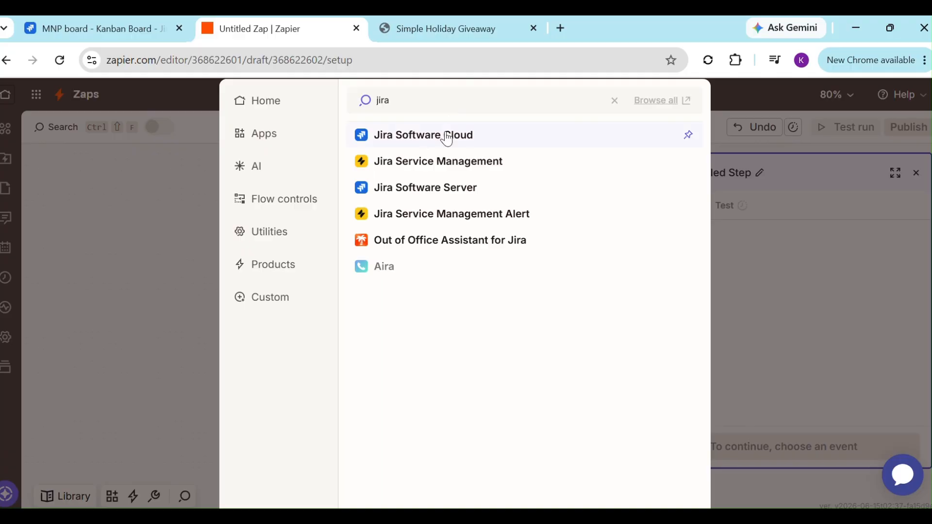
pyautogui.click(446, 136)
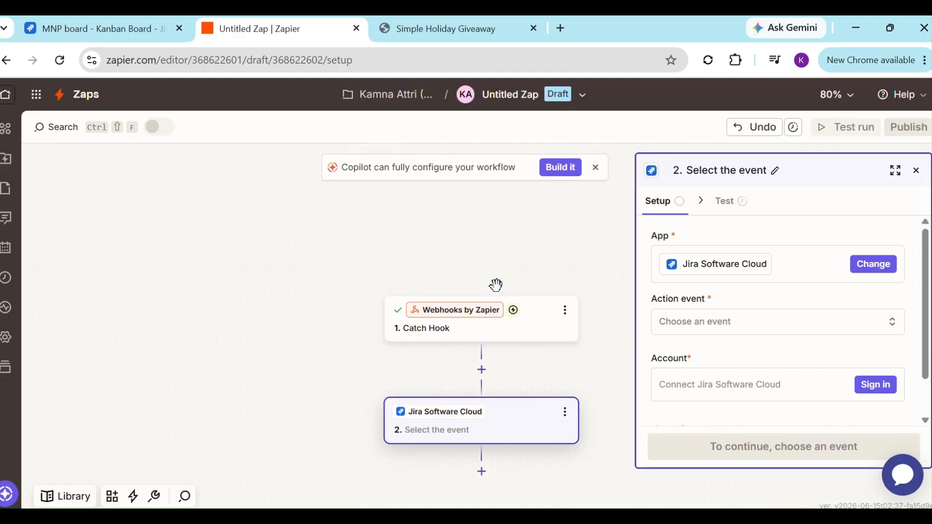
pyautogui.click(750, 338)
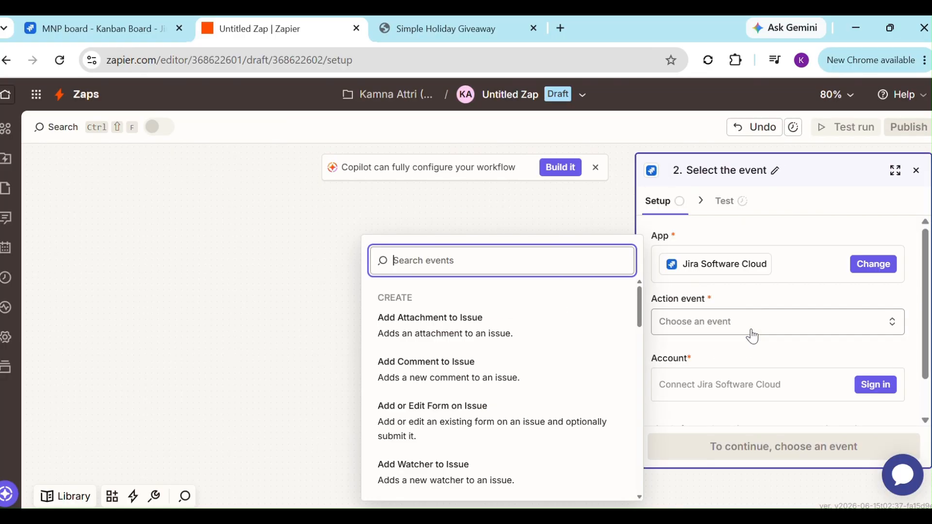
pyautogui.scroll(-3, 476, 415)
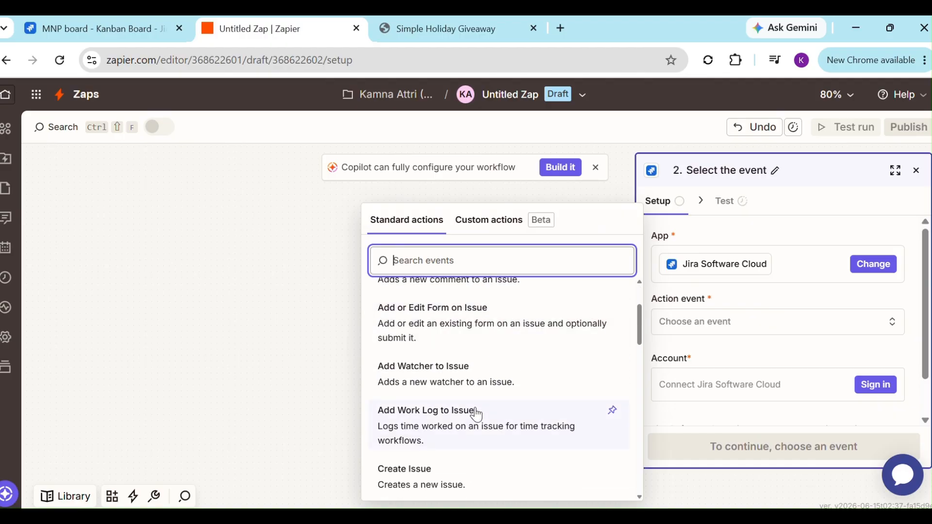
pyautogui.click(437, 410)
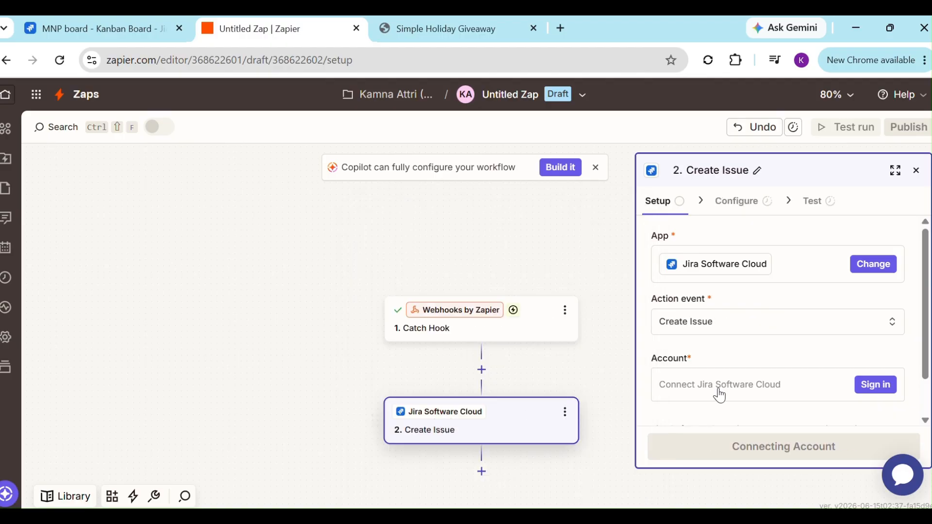
# Connect the Jira Software Cloud account by accepting Zapier's access request, and continue to the action's configuration.
pyautogui.click(877, 386)
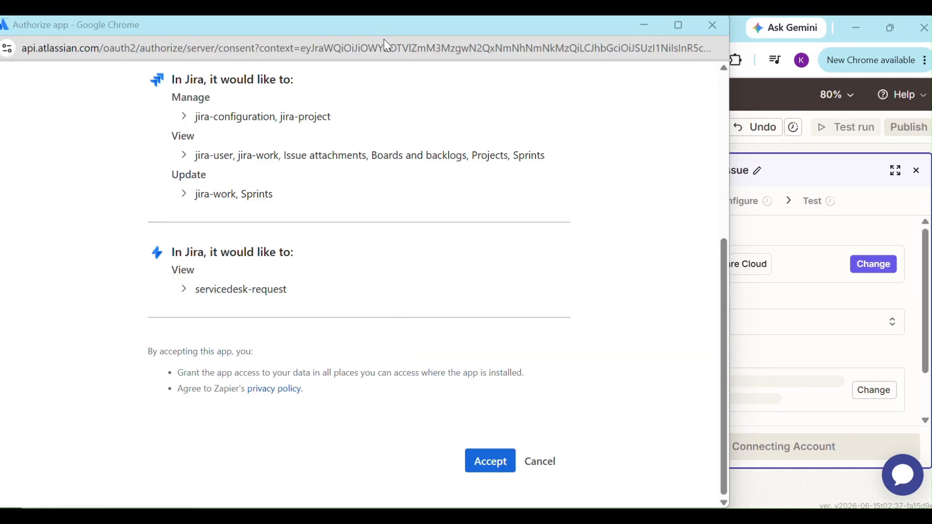
pyautogui.click(483, 460)
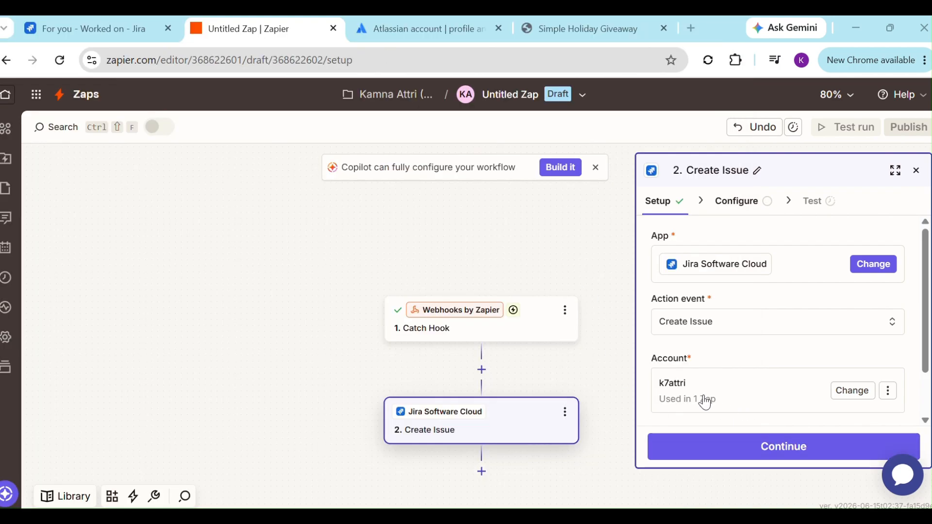
pyautogui.click(736, 449)
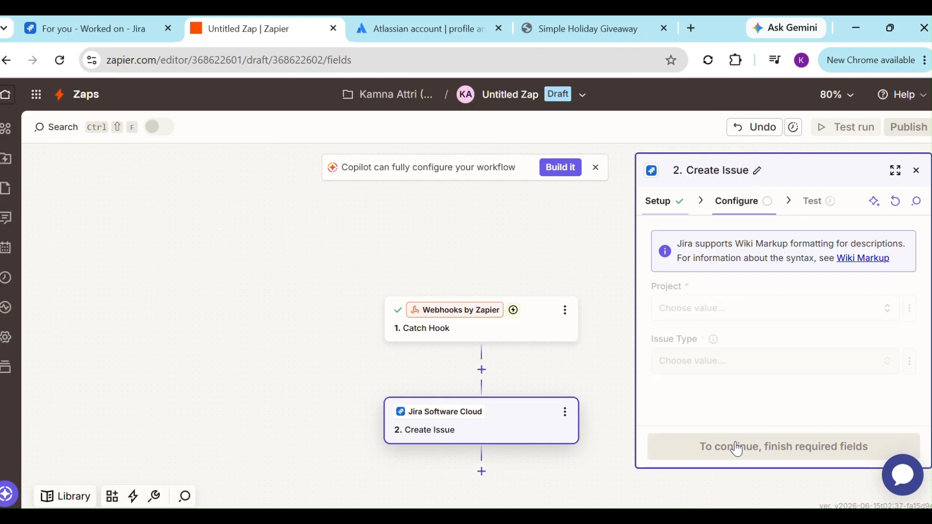
# Set the Create Issue project to My New Project and the issue type to Task, and continue to the test stage.
pyautogui.click(753, 305)
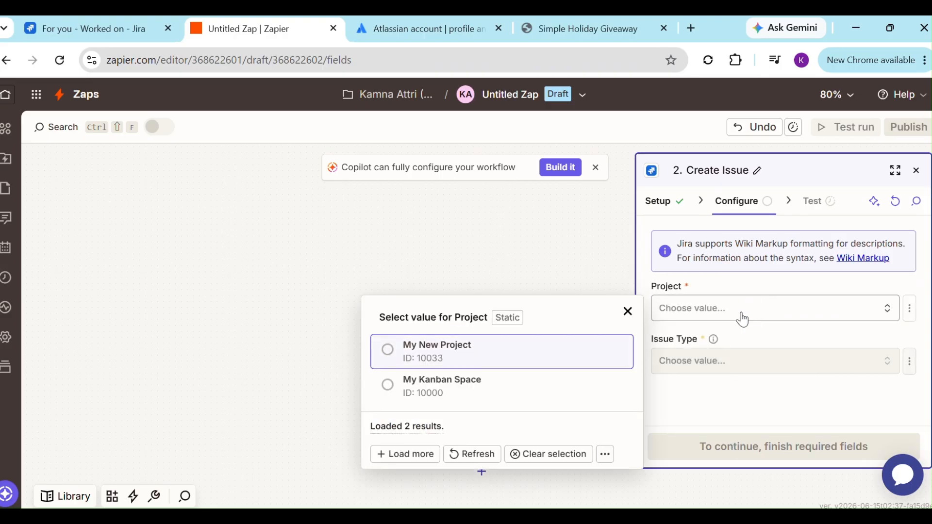
pyautogui.click(469, 356)
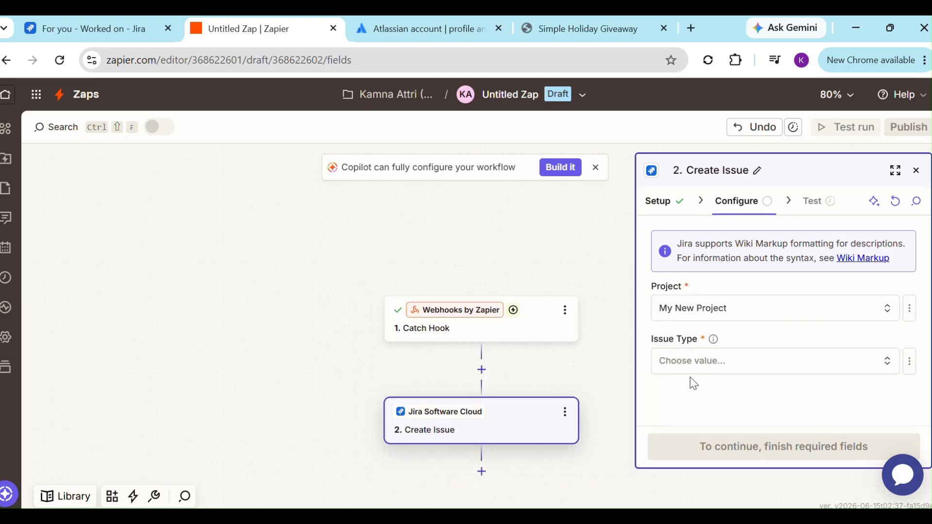
pyautogui.click(761, 366)
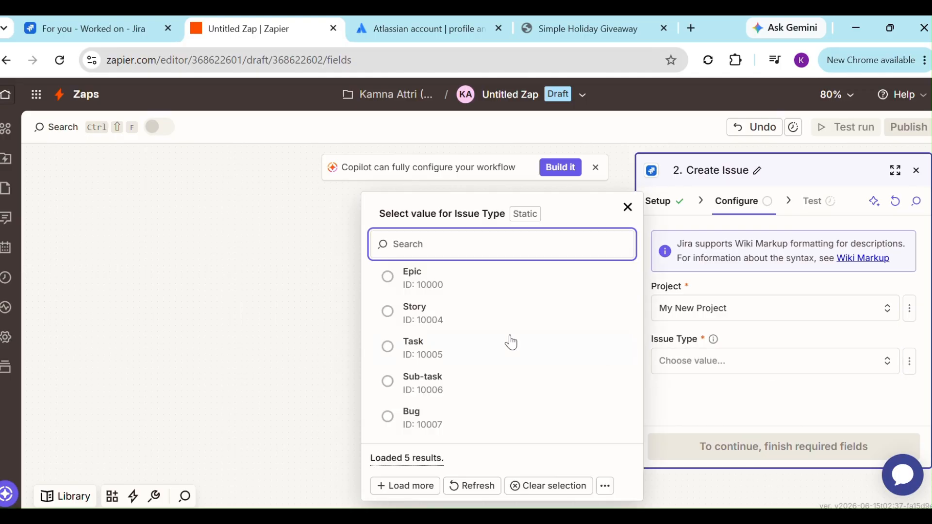
pyautogui.click(427, 360)
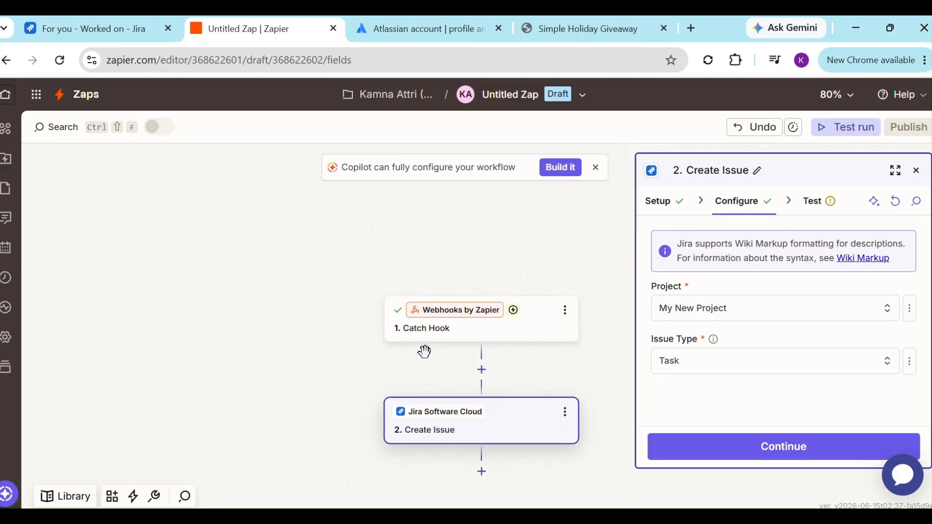
pyautogui.click(706, 447)
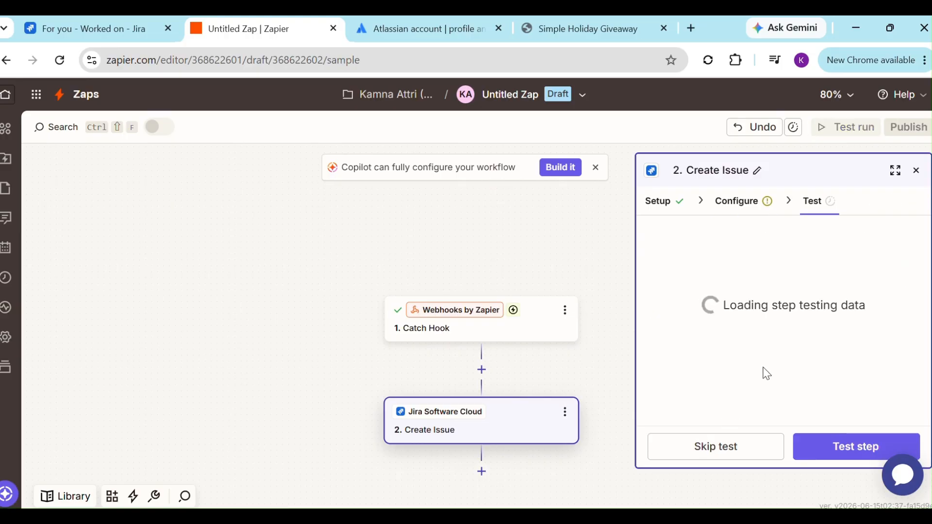
# Review the data the Create Issue test would send, and return to the action's configuration.
pyautogui.scroll(-3, 766, 373)
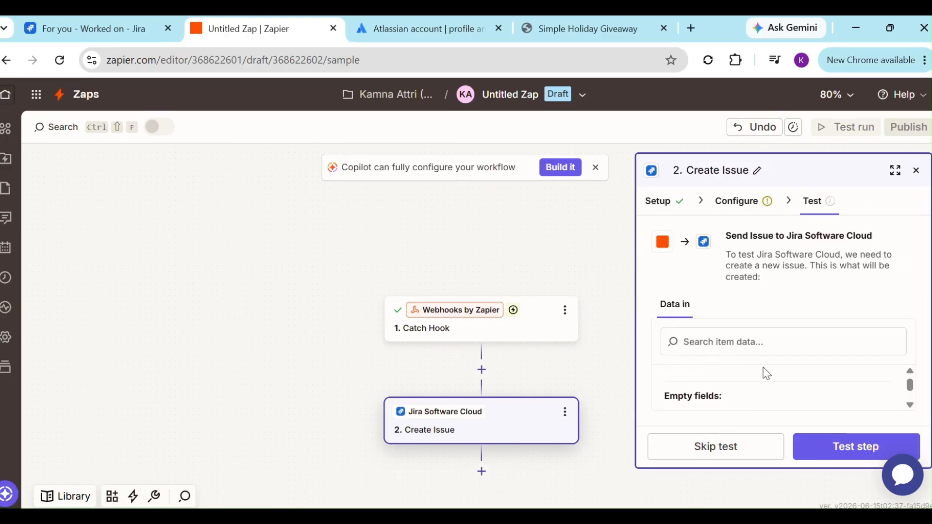
pyautogui.scroll(-5, 766, 373)
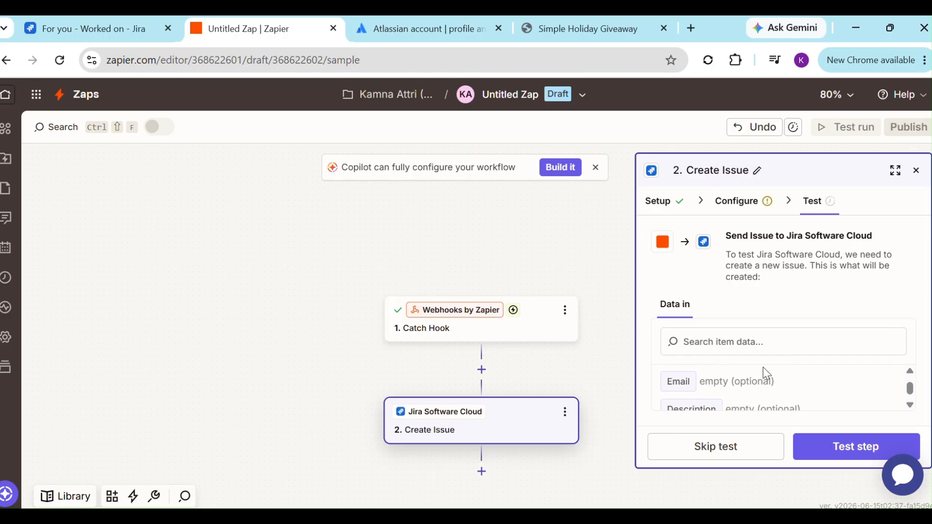
pyautogui.scroll(4, 766, 374)
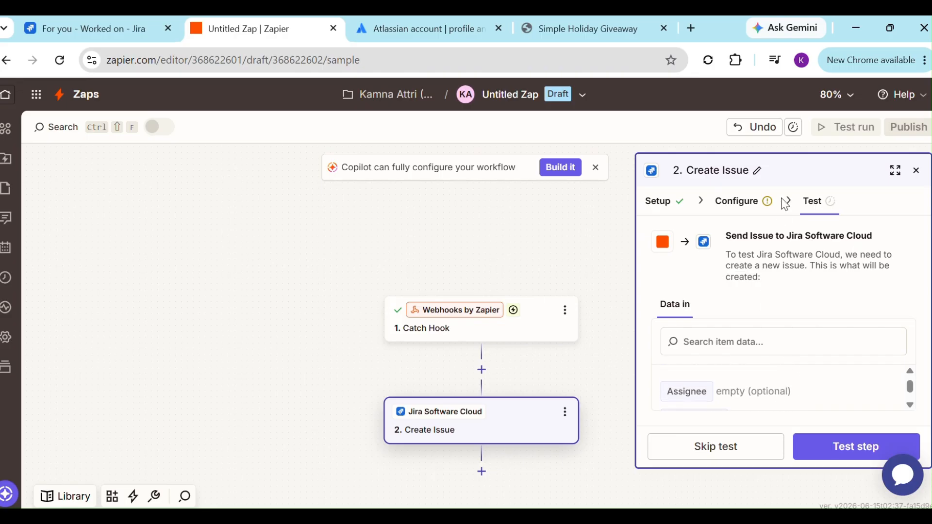
pyautogui.click(739, 199)
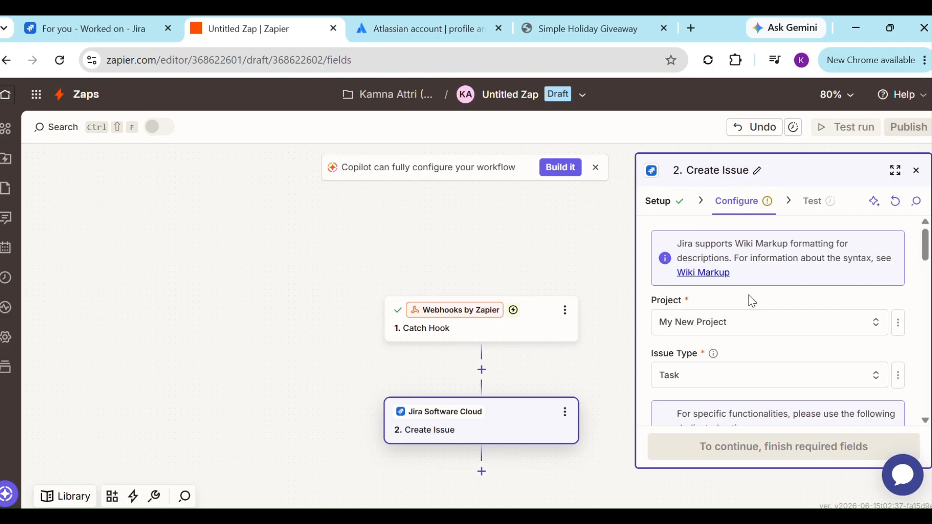
# Check which Catch Hook data is available for the Create Issue action's Name field.
pyautogui.scroll(-6, 764, 350)
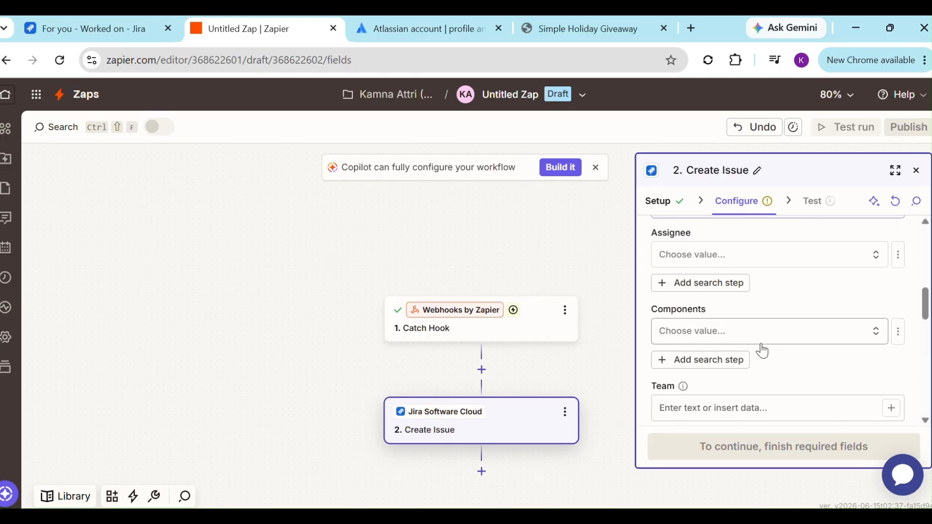
pyautogui.scroll(-5, 762, 350)
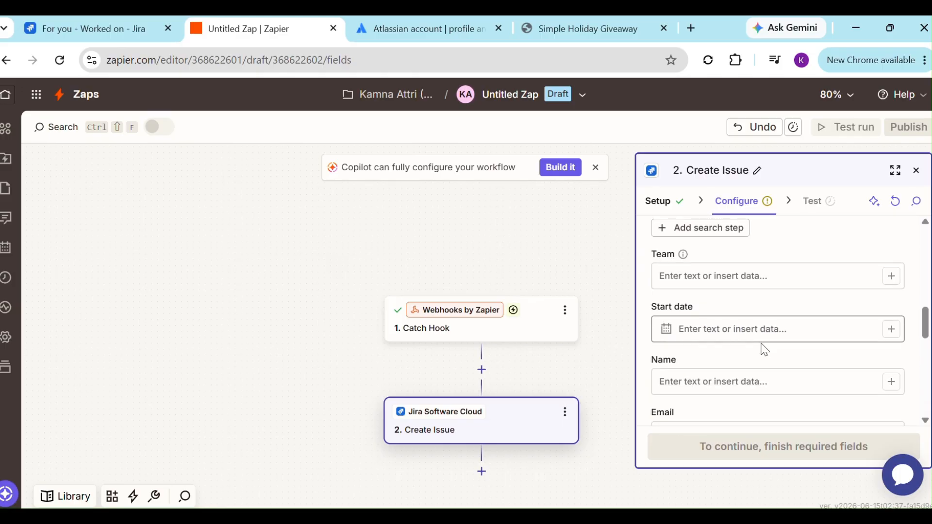
pyautogui.scroll(-1, 763, 349)
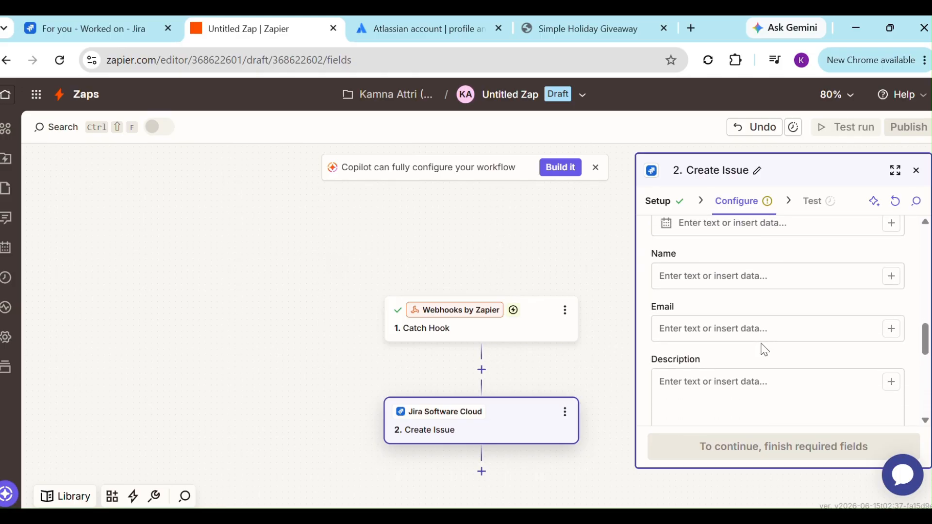
pyautogui.click(900, 280)
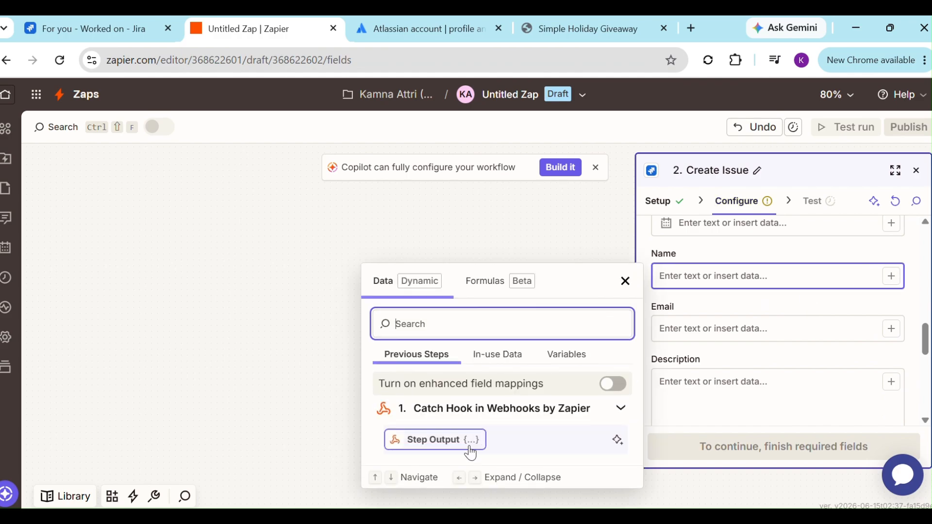
pyautogui.click(562, 414)
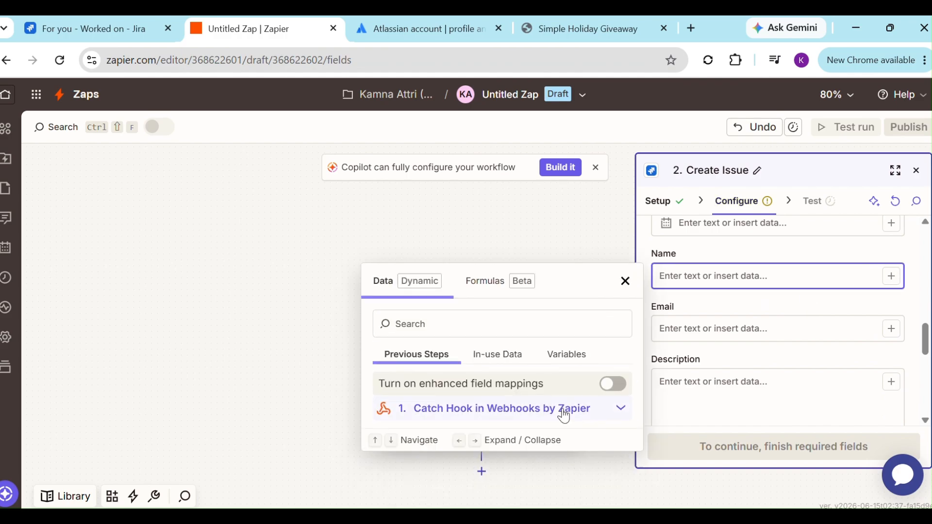
pyautogui.click(564, 416)
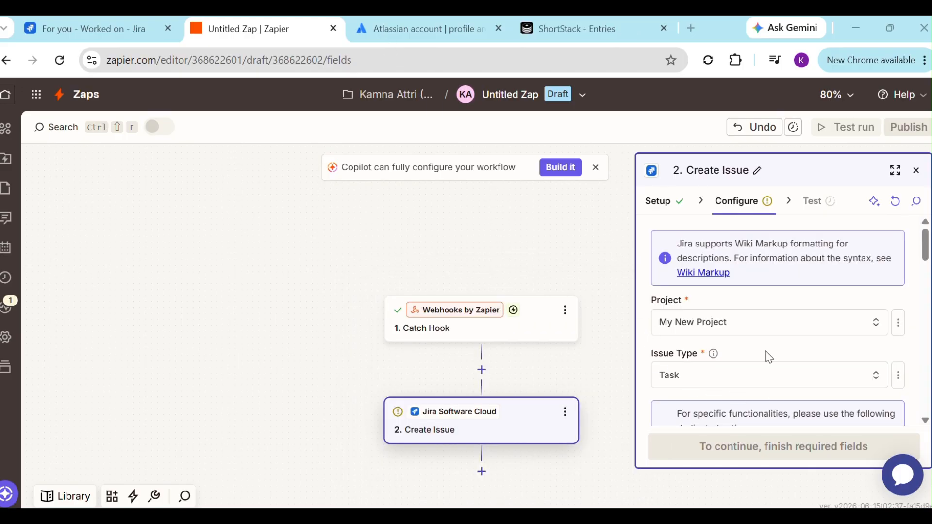
# Map the issue's Name field to the Catch Hook's Full Name and the Email field to its Email value.
pyautogui.scroll(-4, 769, 357)
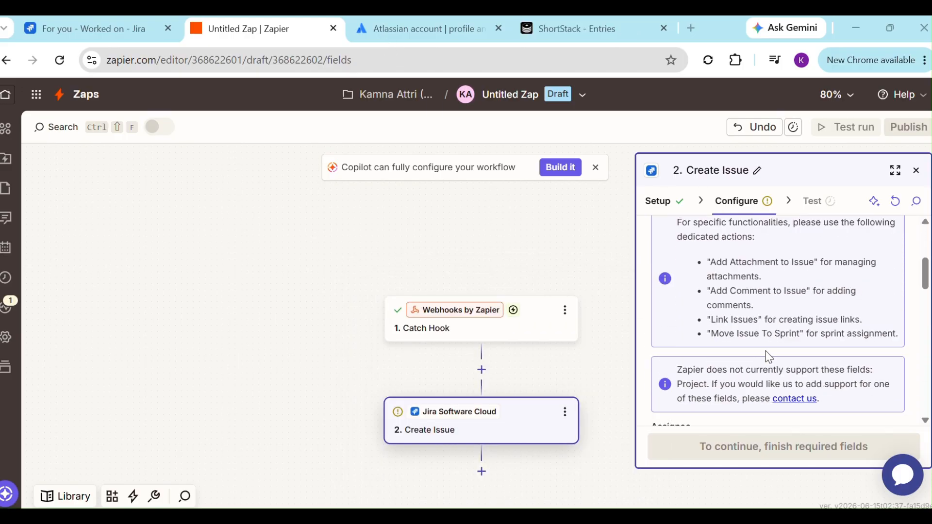
pyautogui.scroll(-2, 769, 357)
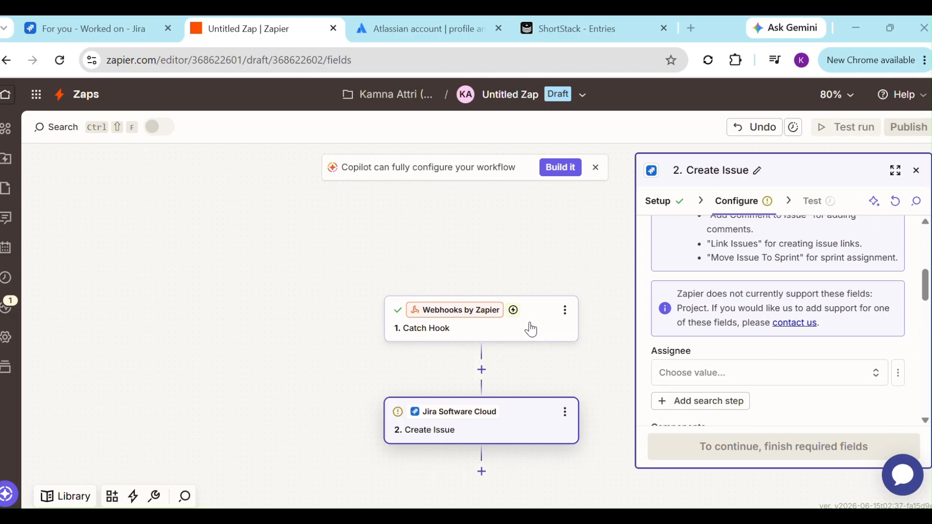
pyautogui.scroll(-3, 731, 381)
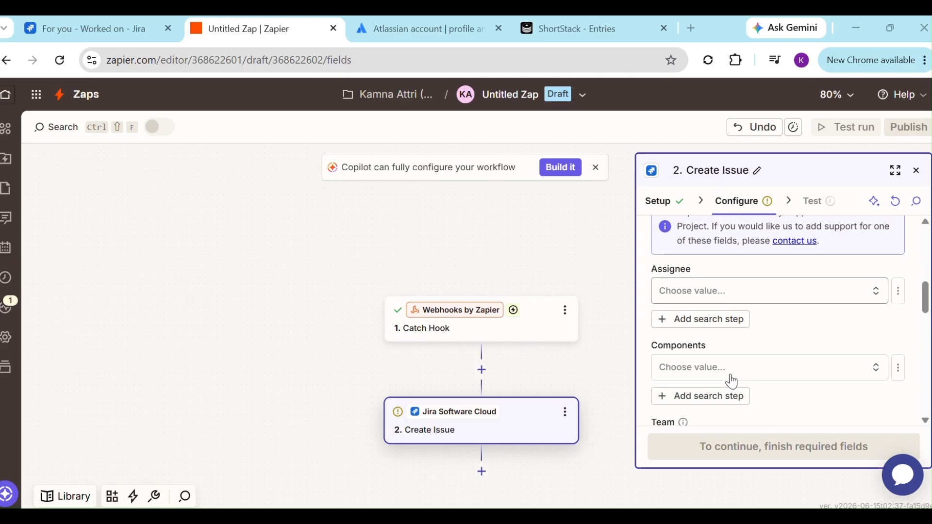
pyautogui.scroll(-1, 731, 382)
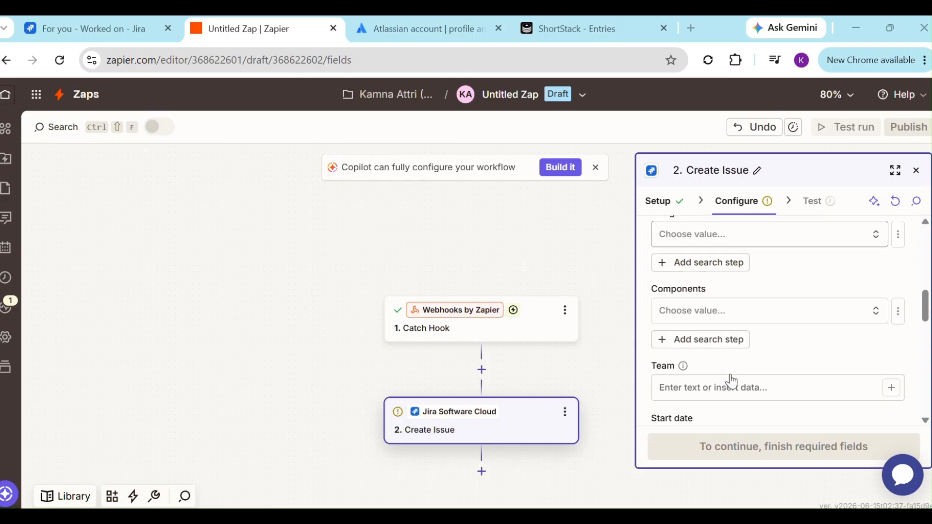
pyautogui.scroll(-5, 733, 382)
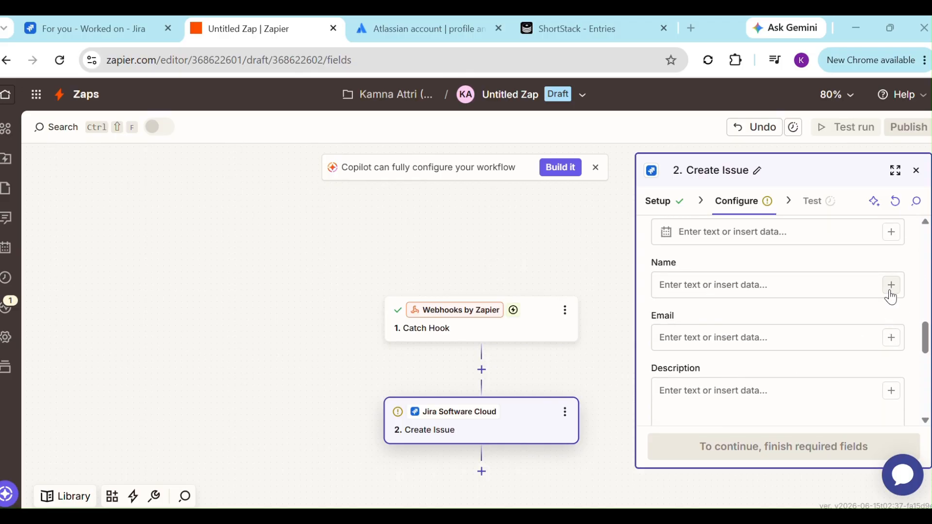
pyautogui.click(891, 286)
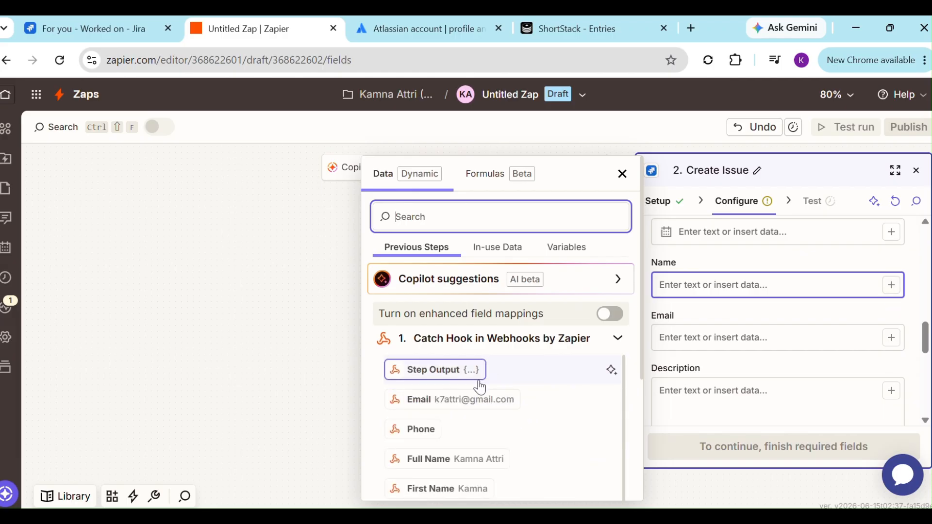
pyautogui.click(477, 464)
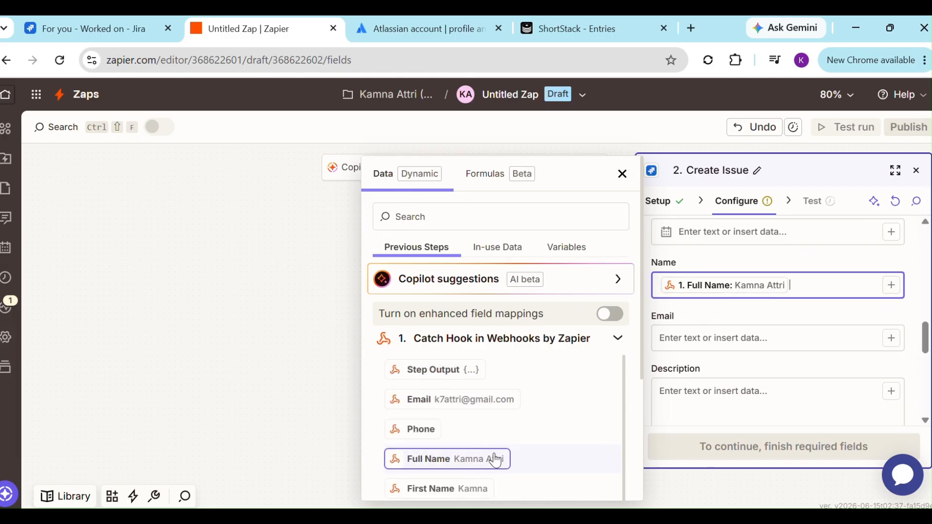
pyautogui.click(892, 337)
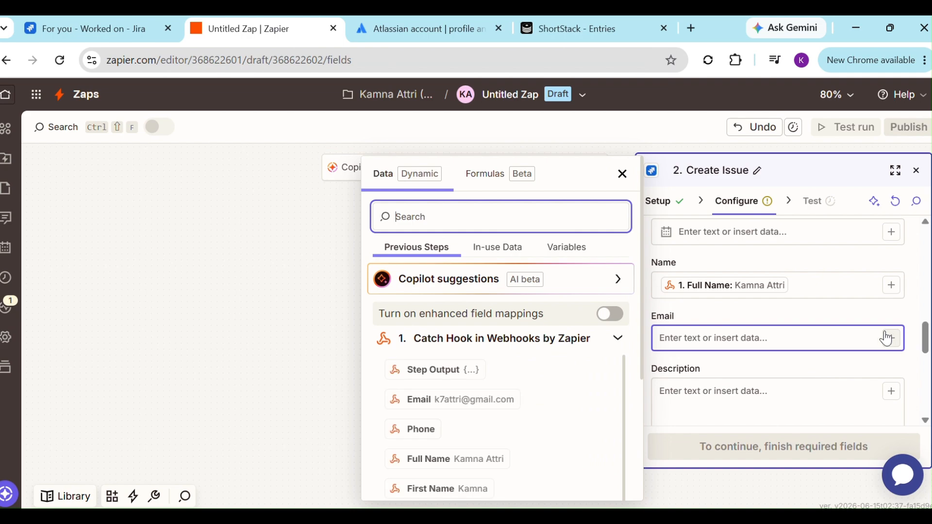
pyautogui.click(504, 406)
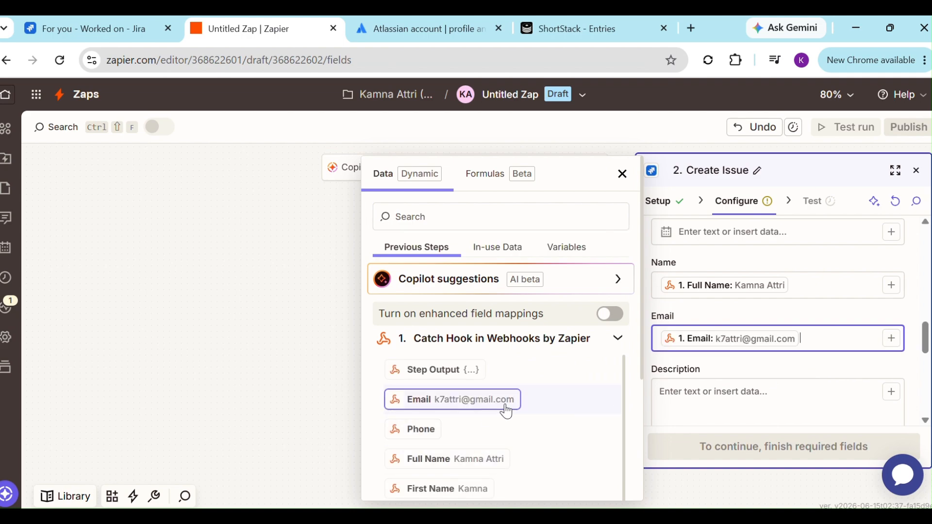
pyautogui.click(735, 361)
# Map the required Summary field to the Catch Hook's Campaign Name value, Simple Holiday Giveaway.
pyautogui.scroll(-3, 735, 361)
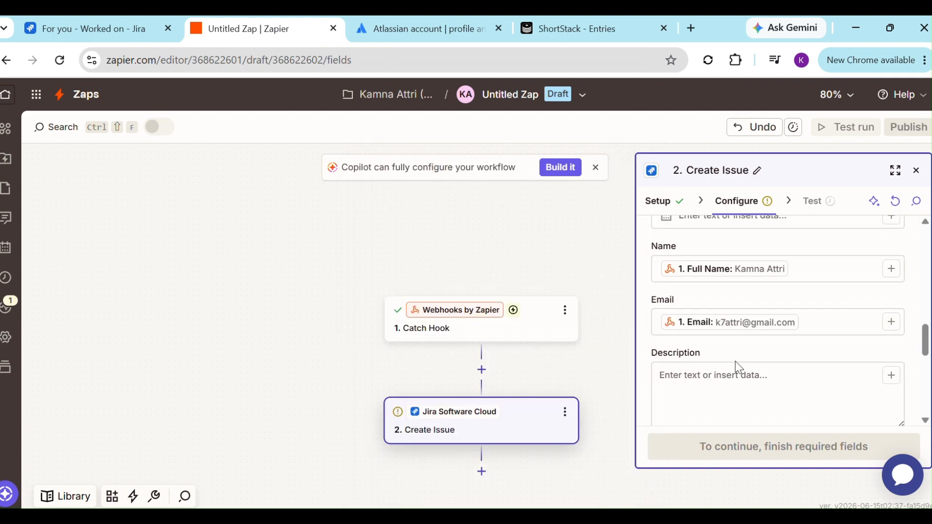
pyautogui.scroll(1, 739, 368)
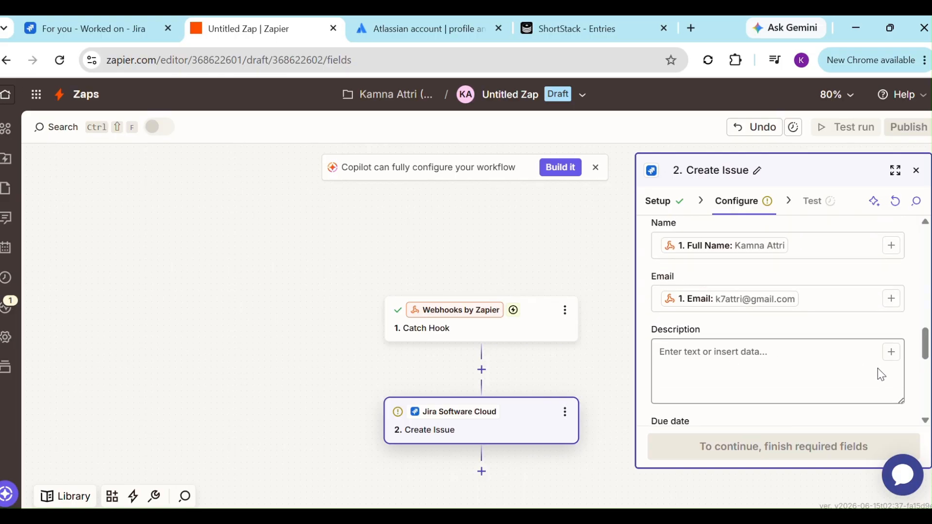
pyautogui.scroll(6, 879, 374)
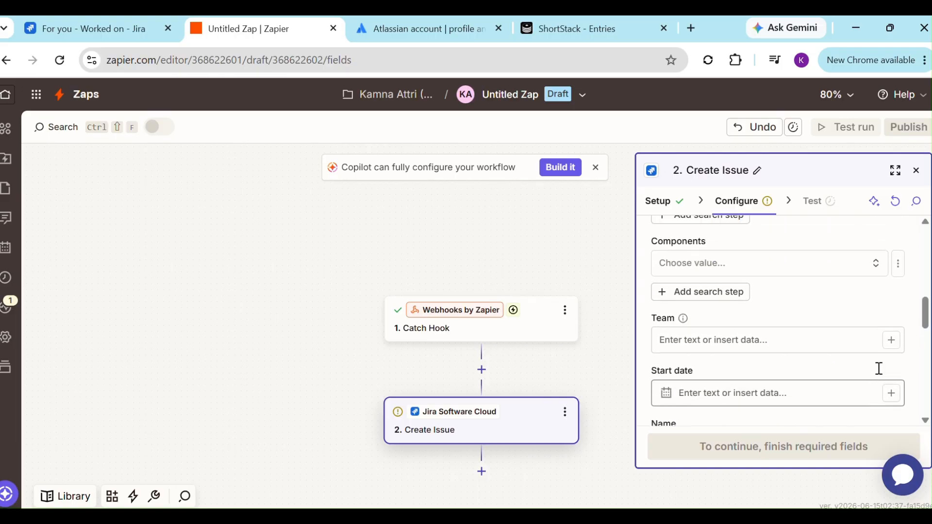
pyautogui.scroll(8, 880, 369)
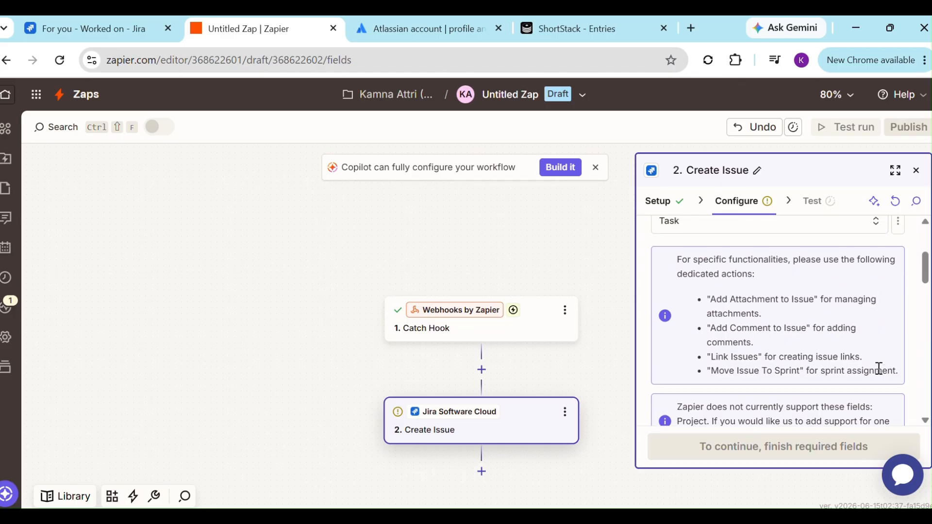
pyautogui.scroll(-8, 880, 374)
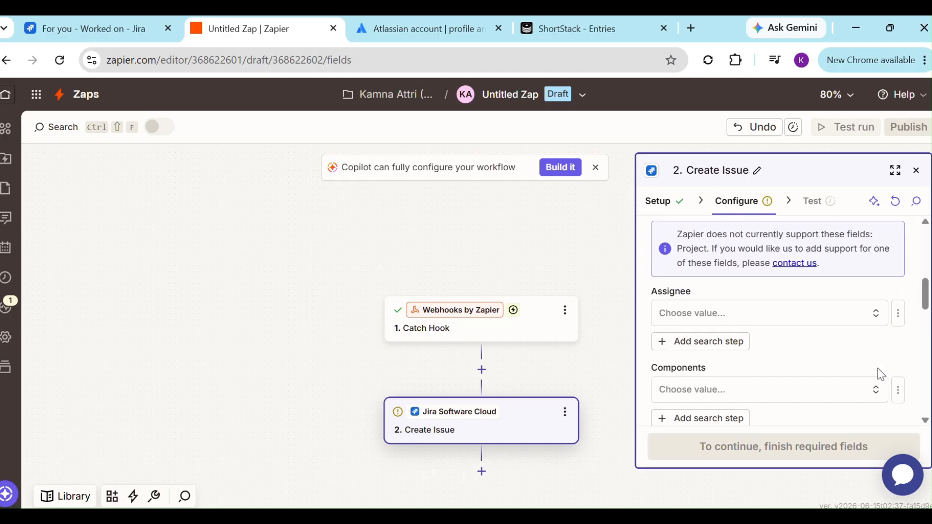
pyautogui.scroll(-10, 881, 374)
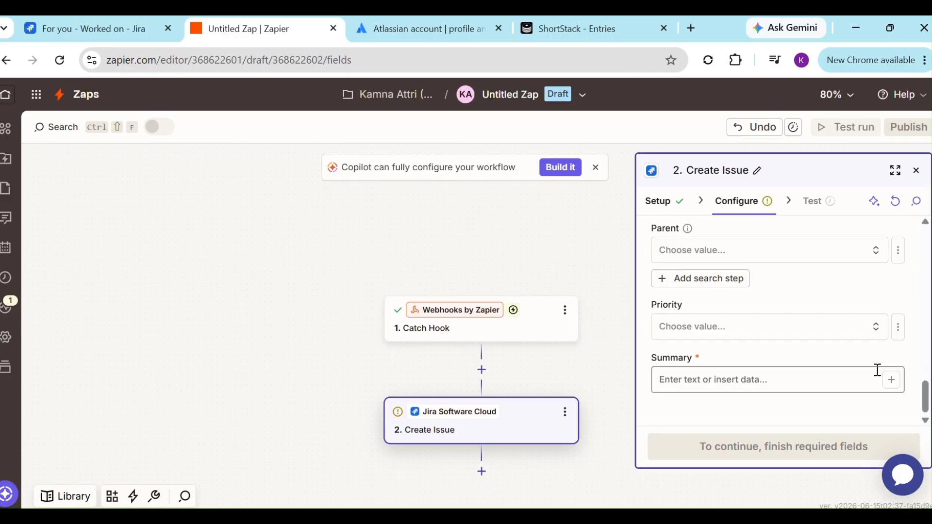
pyautogui.click(891, 383)
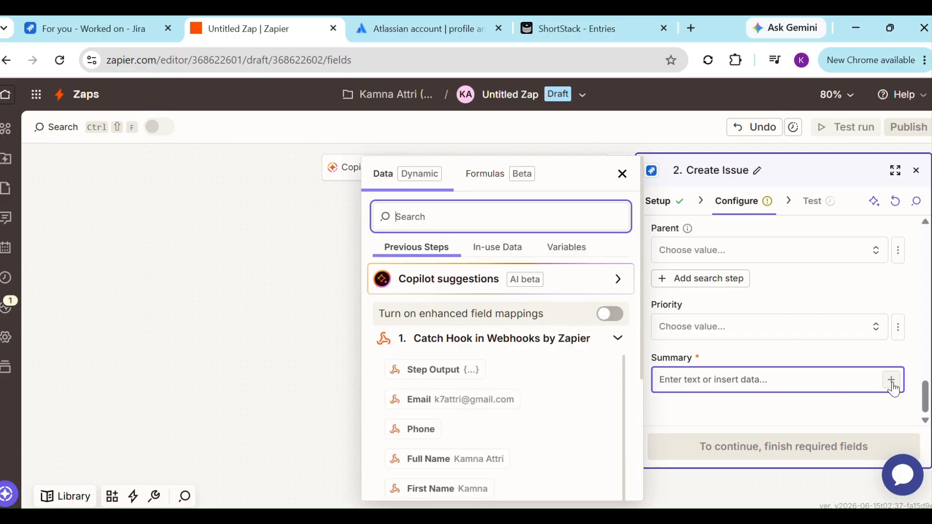
pyautogui.scroll(-2, 483, 476)
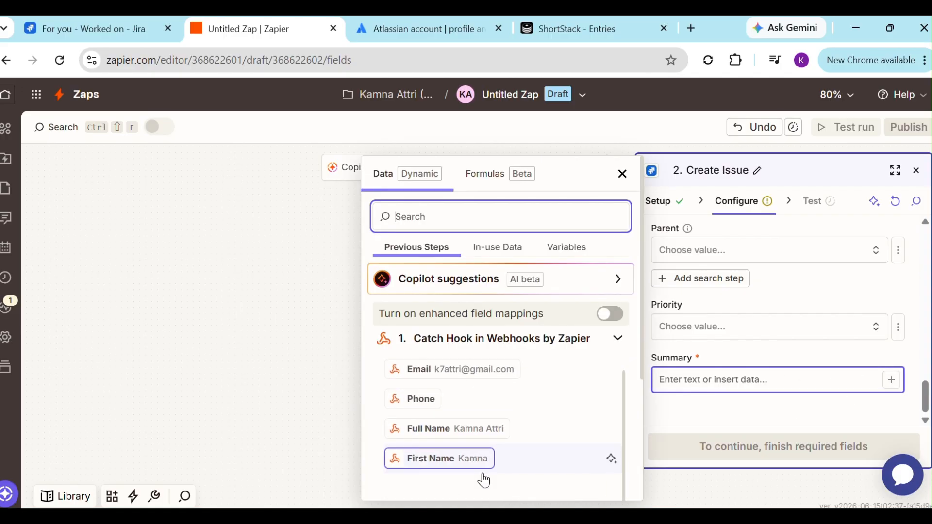
pyautogui.scroll(-4, 482, 473)
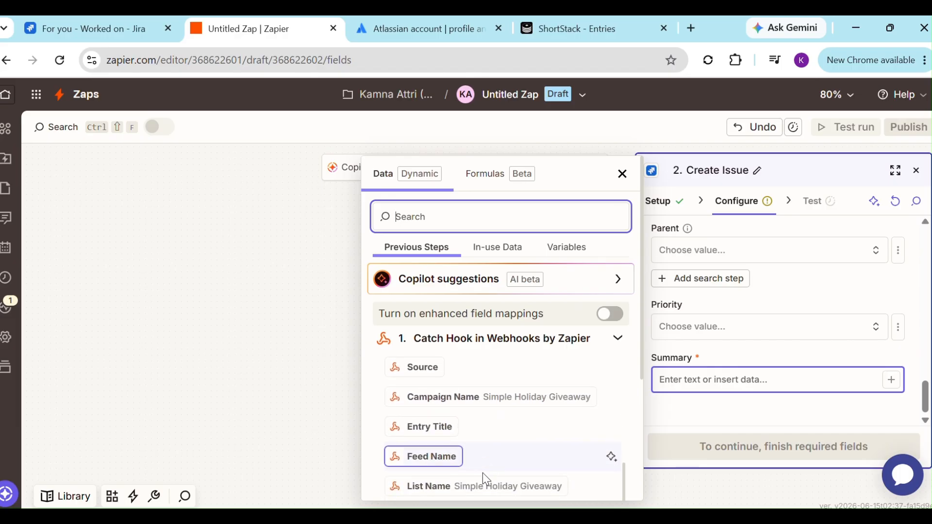
pyautogui.click(502, 402)
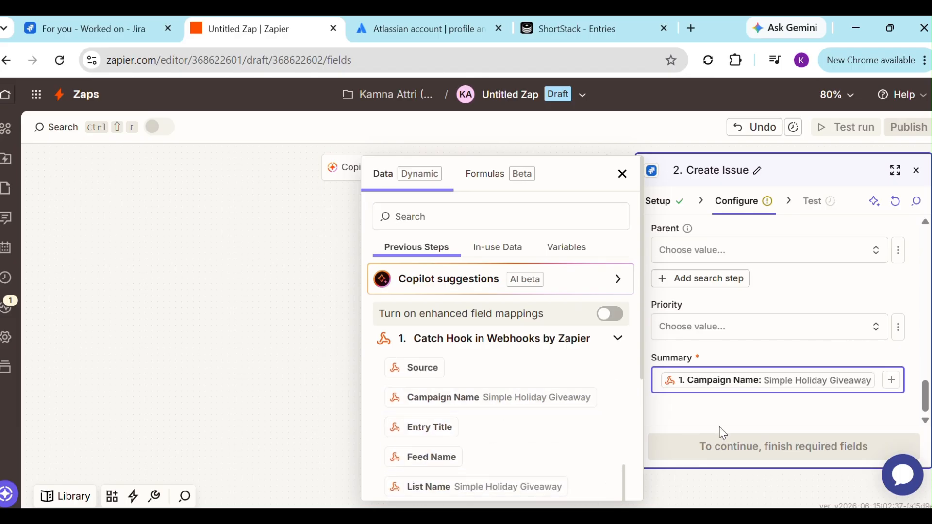
pyautogui.click(753, 426)
# Check the configured Create Issue fields, continue to the test stage and review the data for the new issue.
pyautogui.scroll(1, 753, 425)
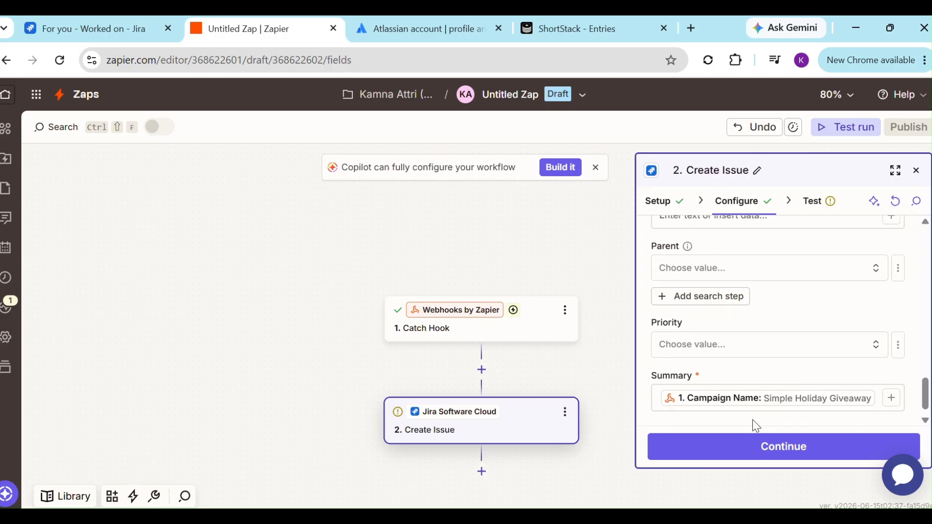
pyautogui.scroll(-1, 752, 420)
pyautogui.scroll(1, 752, 420)
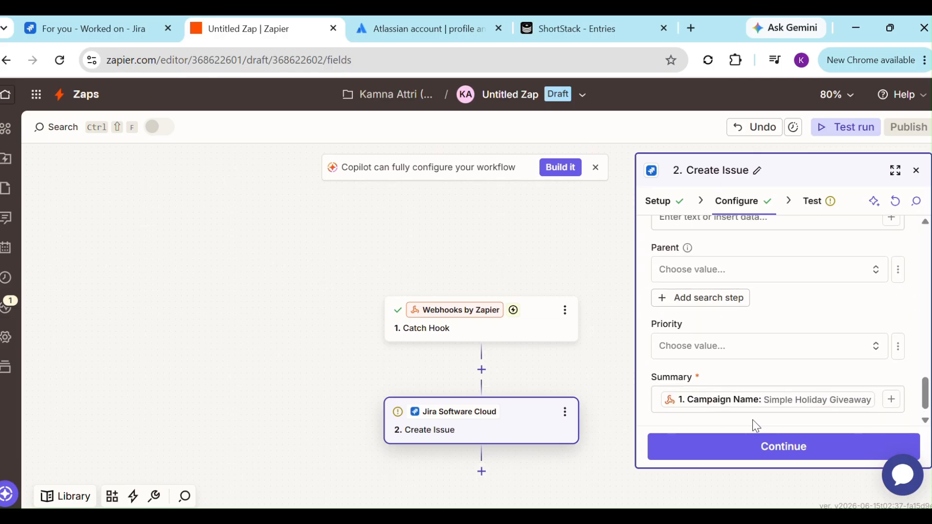
pyautogui.scroll(5, 752, 420)
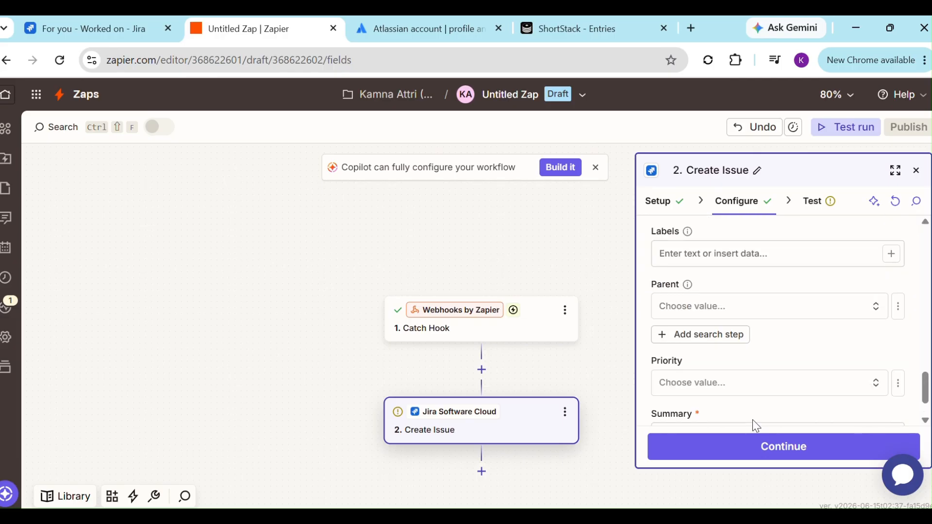
pyautogui.scroll(3, 752, 420)
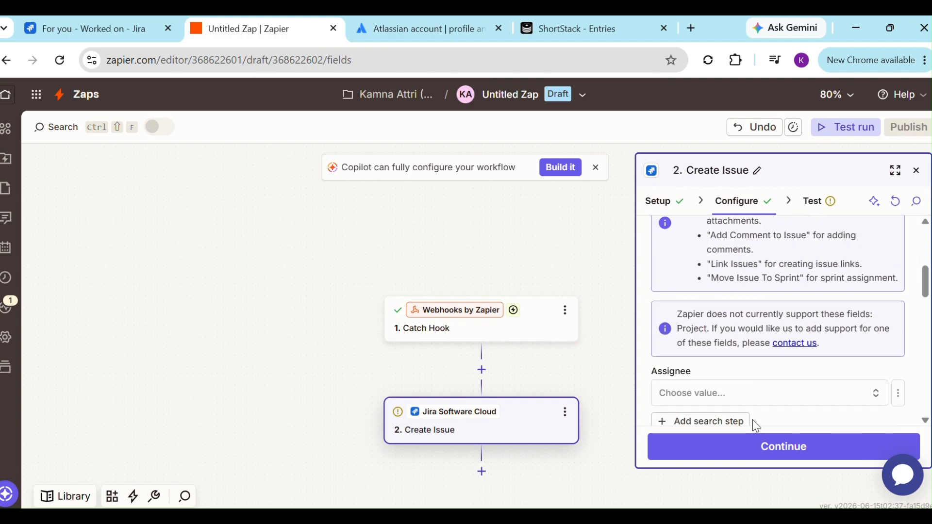
pyautogui.click(761, 447)
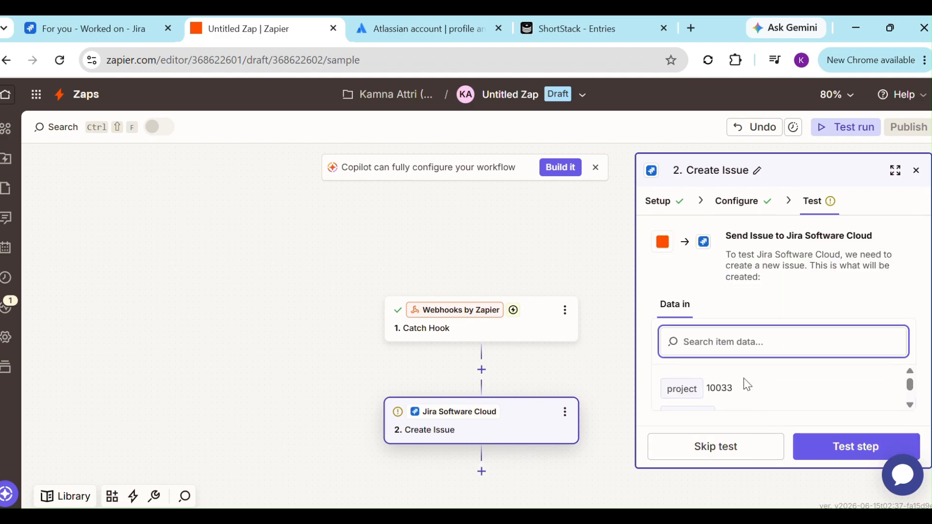
pyautogui.scroll(-1, 747, 385)
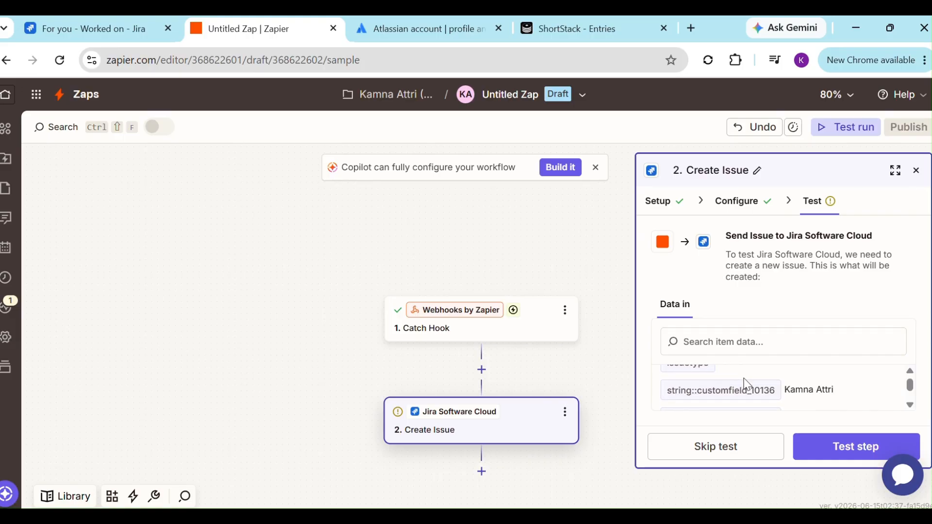
# Review the mapped issue data, test the Create Issue action by sending it to Jira Software Cloud, and check the test's input and output data.
pyautogui.scroll(-1, 747, 385)
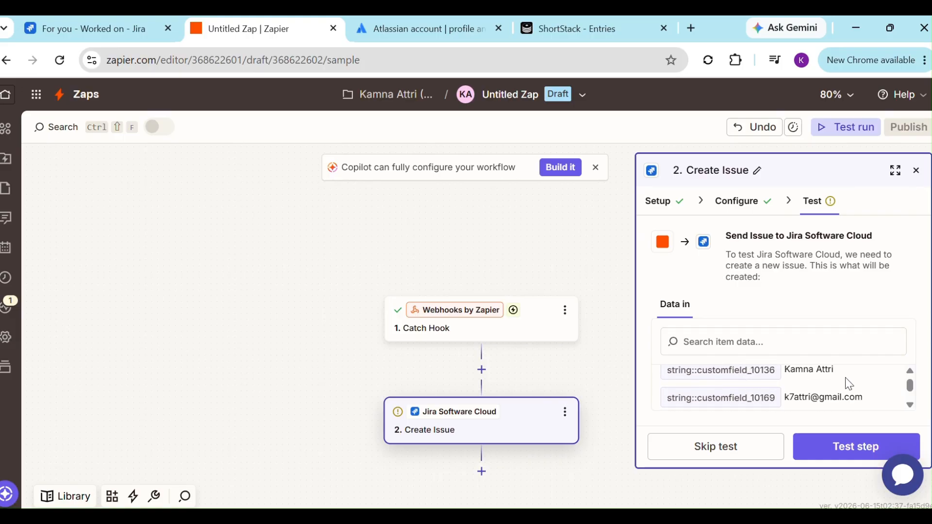
pyautogui.scroll(-1, 848, 383)
pyautogui.scroll(2, 847, 382)
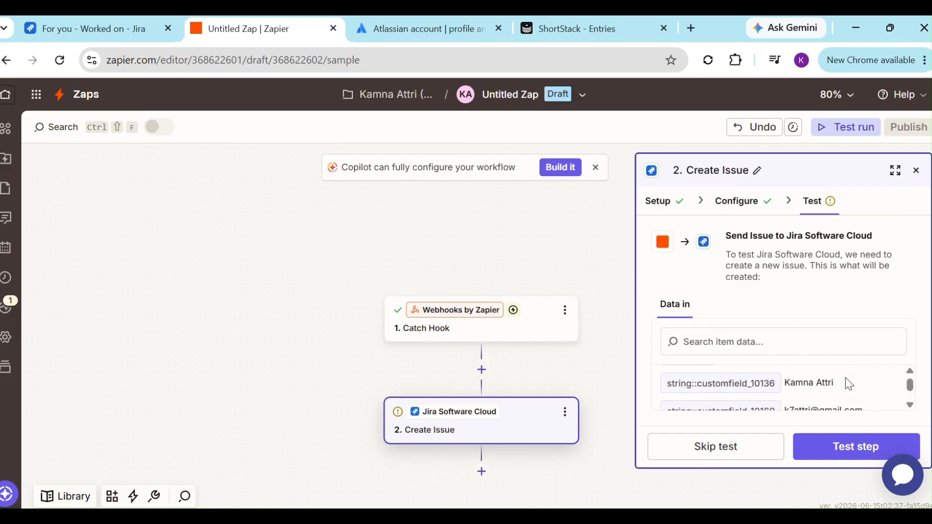
pyautogui.scroll(-1, 849, 384)
pyautogui.scroll(-1, 849, 384)
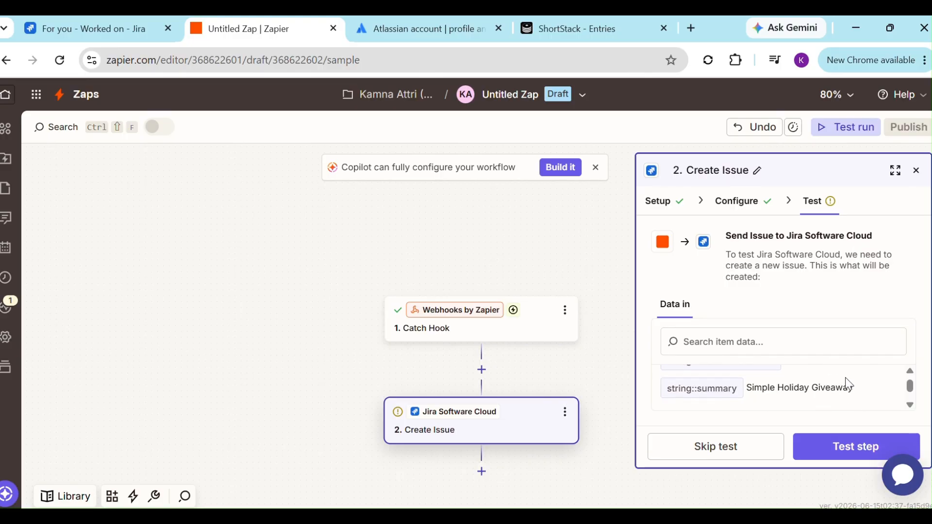
pyautogui.scroll(-2, 847, 384)
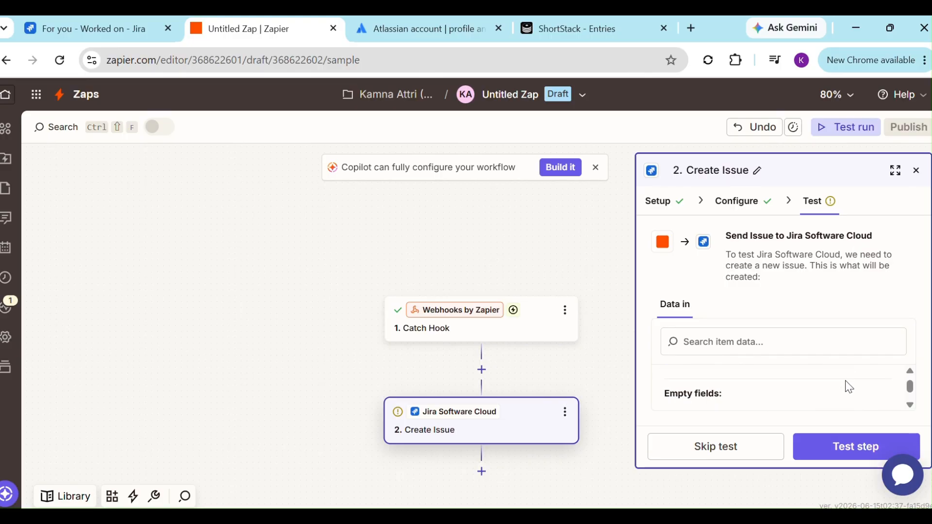
pyautogui.click(825, 450)
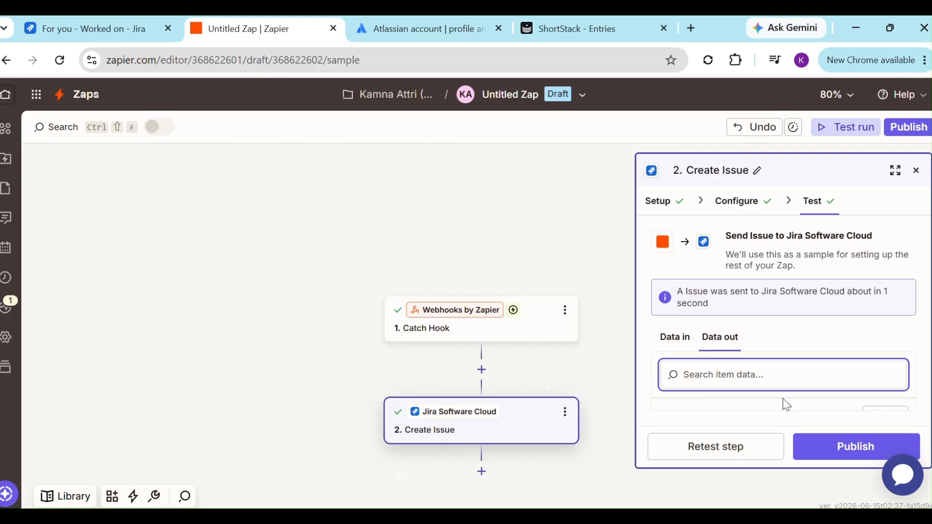
pyautogui.click(666, 336)
pyautogui.click(717, 339)
# Switch to Jira and open the Simple Holiday Giveaway issue from the Backlog column of My New Project's board.
pyautogui.click(102, 27)
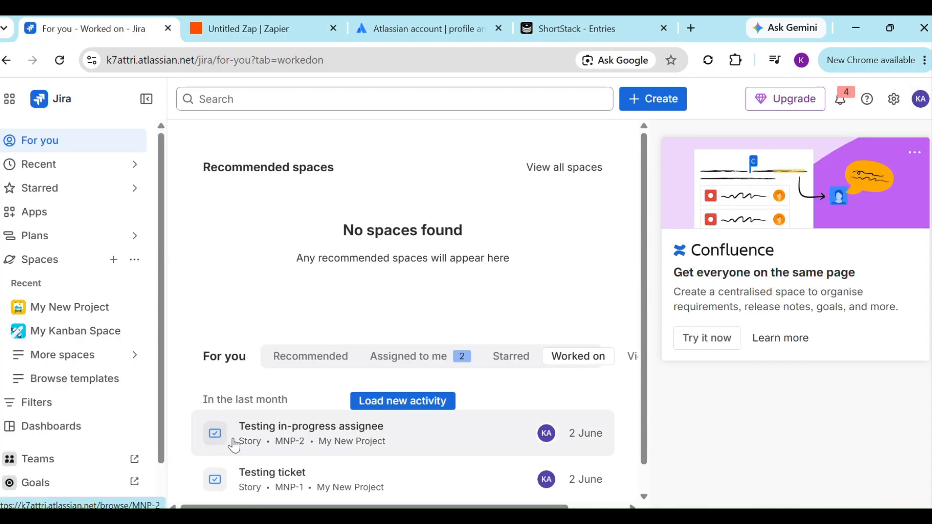
pyautogui.click(76, 311)
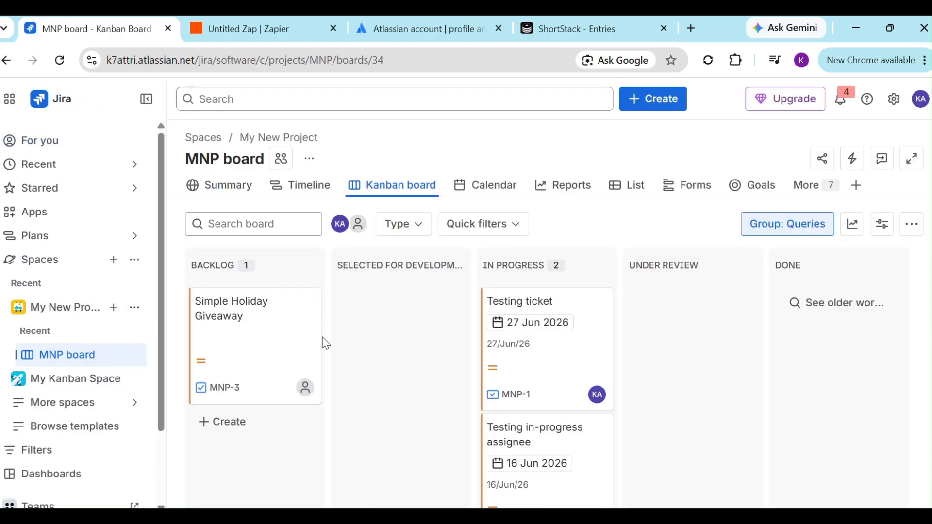
pyautogui.click(258, 350)
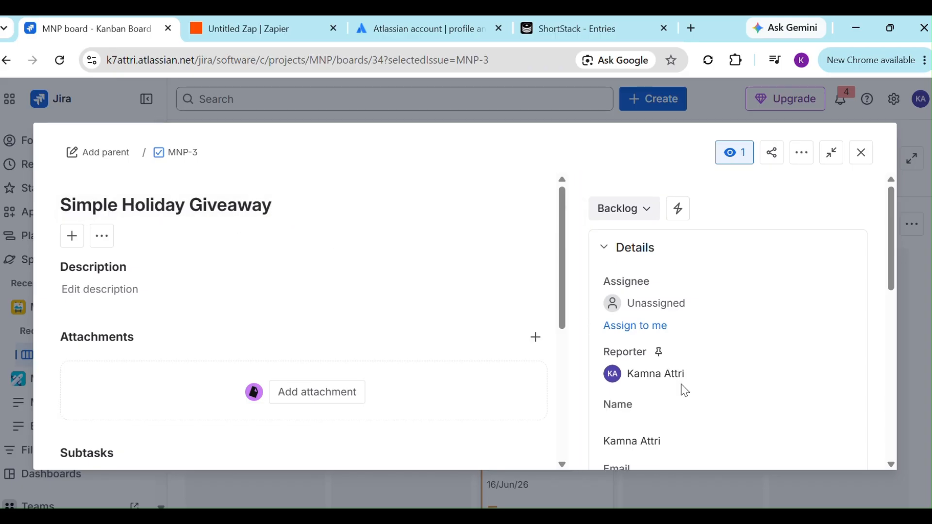
# Check the issue's Name, Email and other details, close it and look over the Kanban board.
pyautogui.scroll(-3, 679, 389)
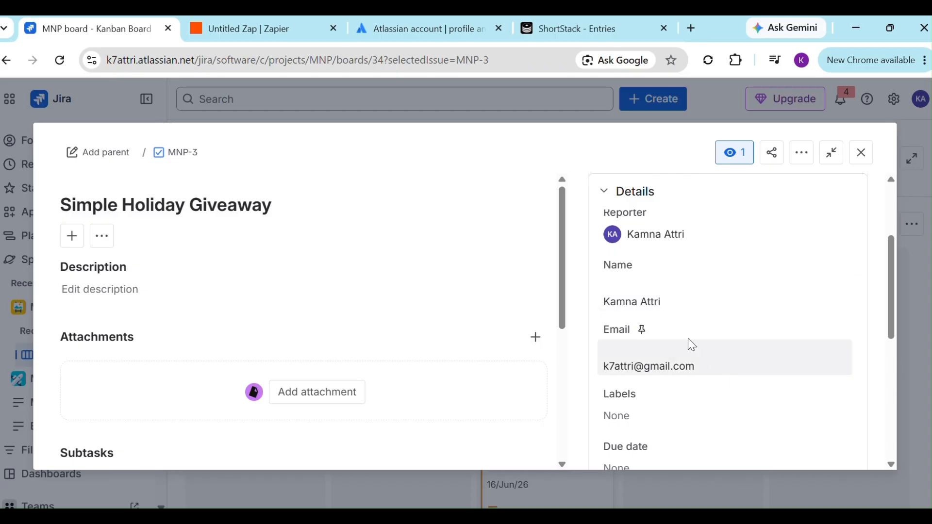
pyautogui.scroll(-2, 691, 380)
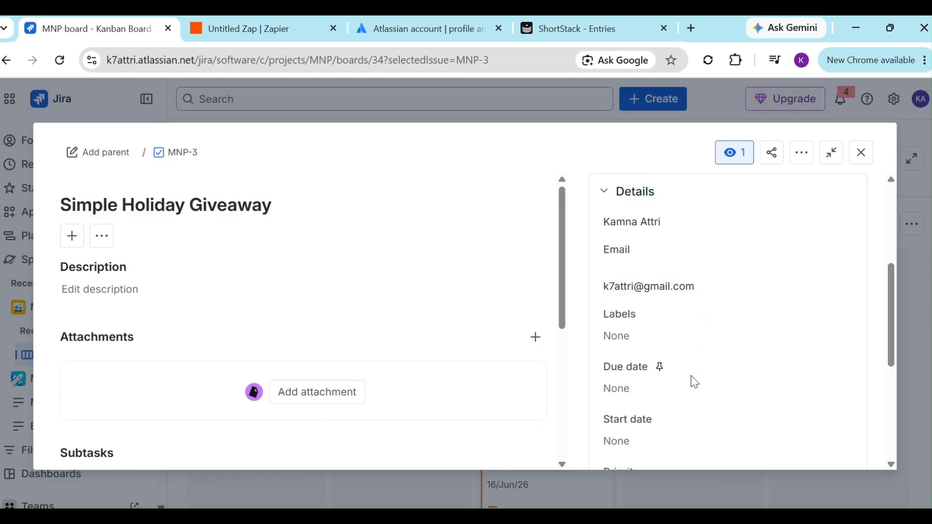
pyautogui.scroll(-3, 695, 382)
pyautogui.scroll(6, 695, 383)
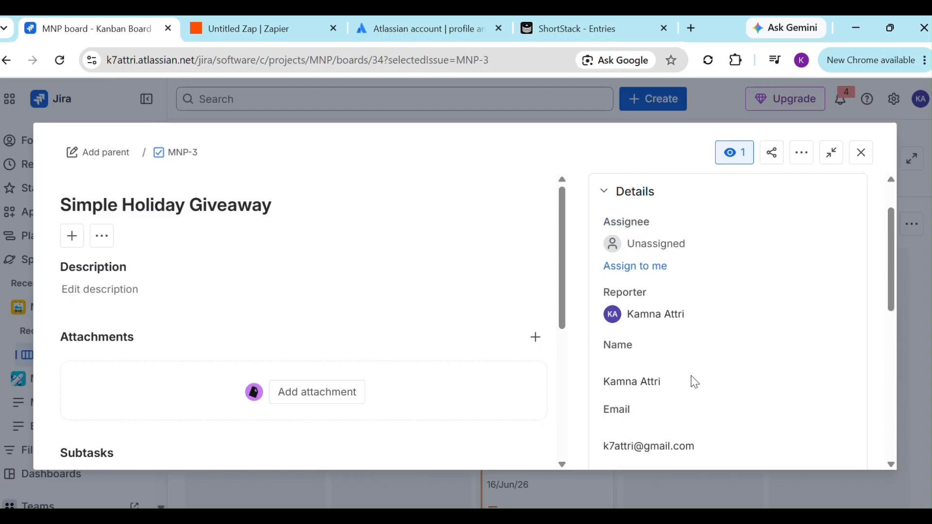
pyautogui.scroll(1, 695, 383)
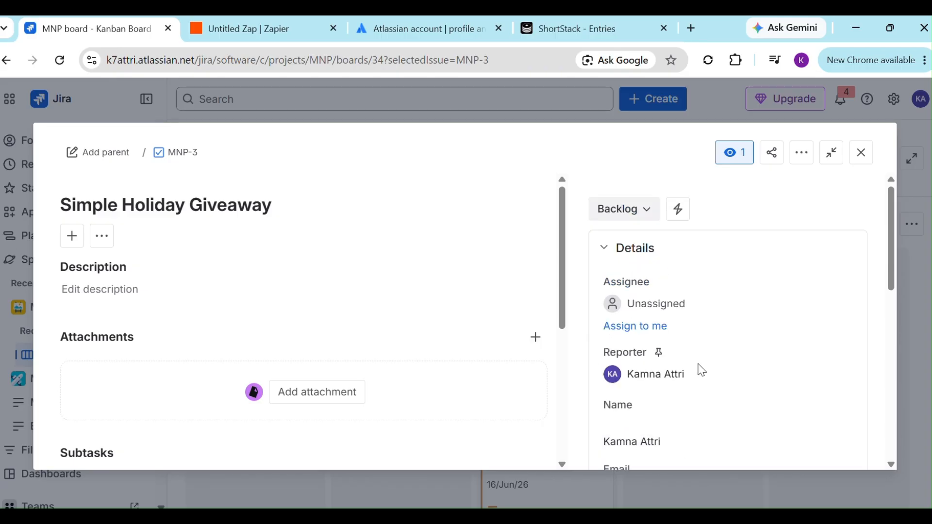
pyautogui.click(863, 153)
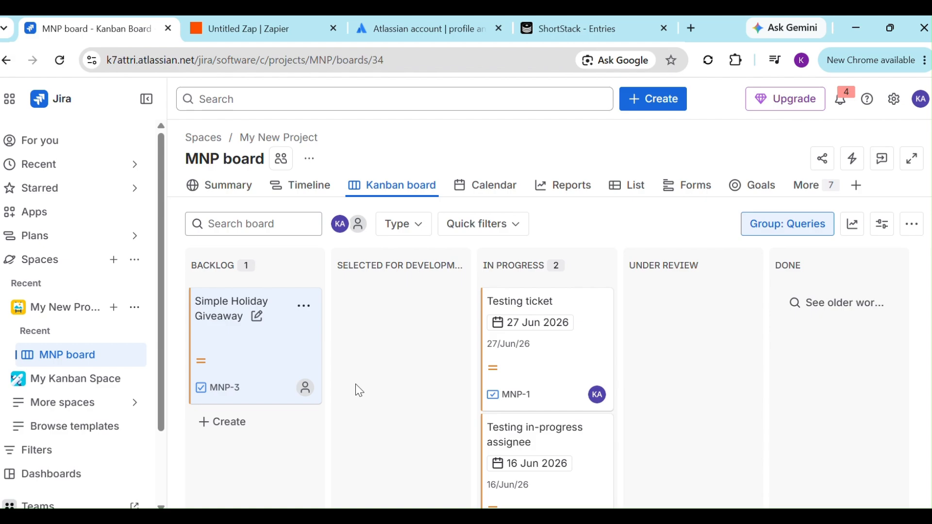
pyautogui.scroll(-3, 357, 389)
pyautogui.scroll(3, 360, 385)
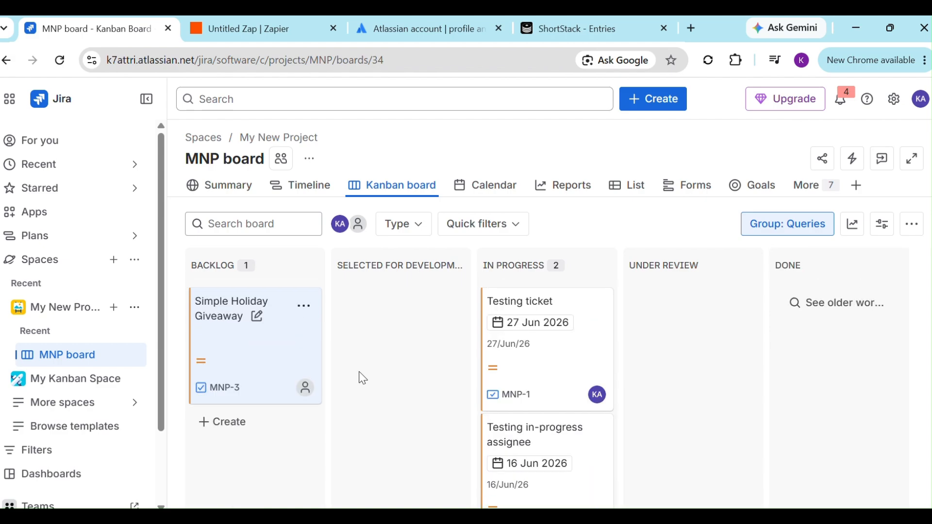